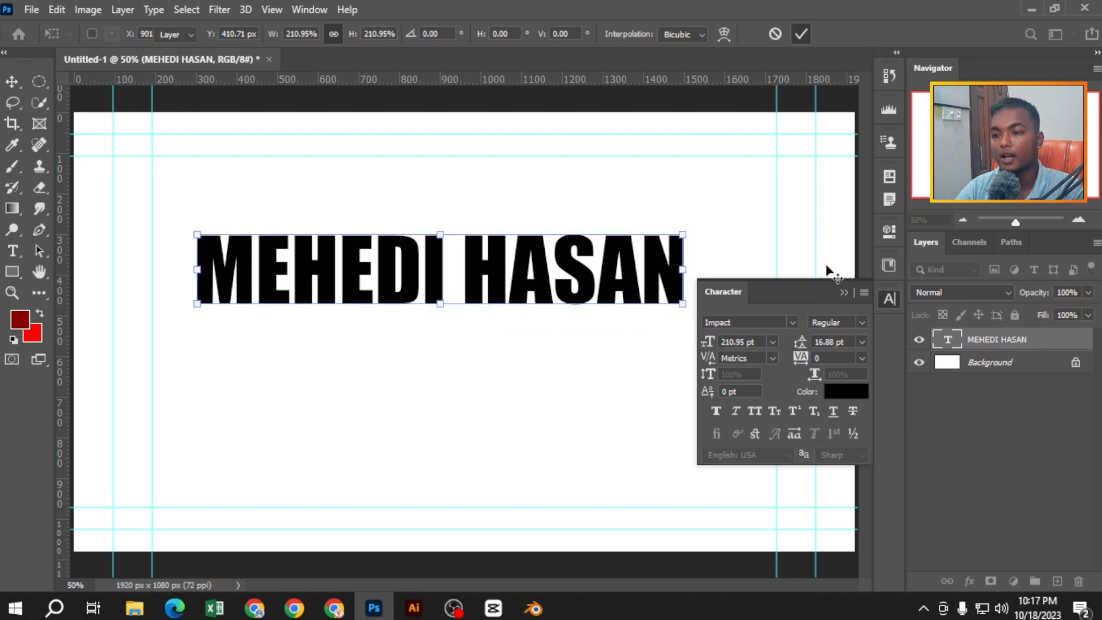
Step: Change the name text's font to Arial Narrow Italic
left_click(792, 320)
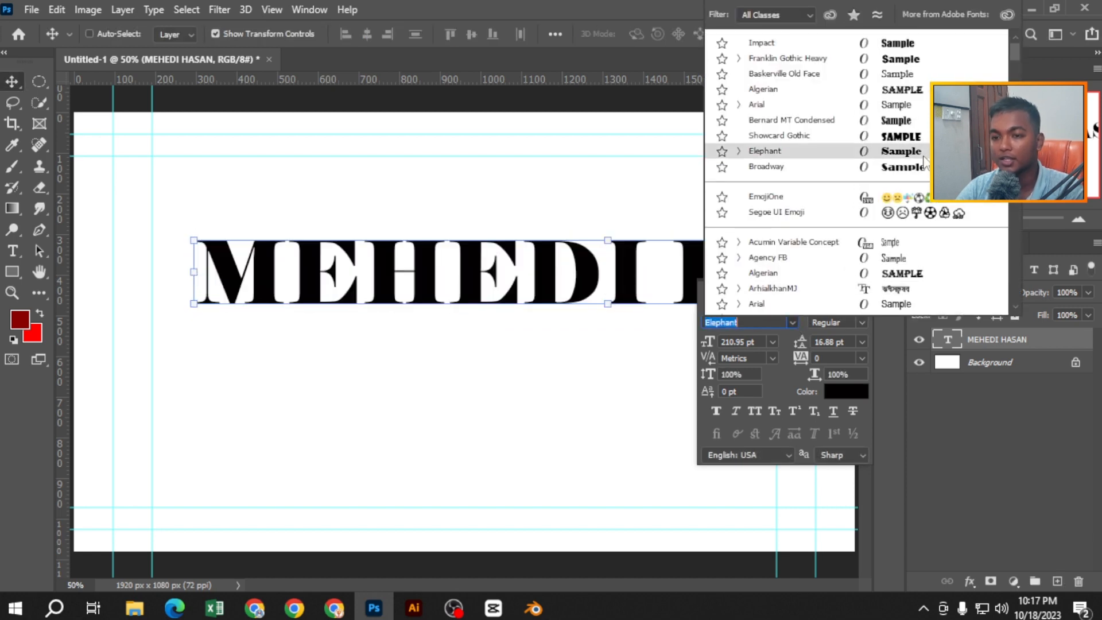
left_click(654, 177)
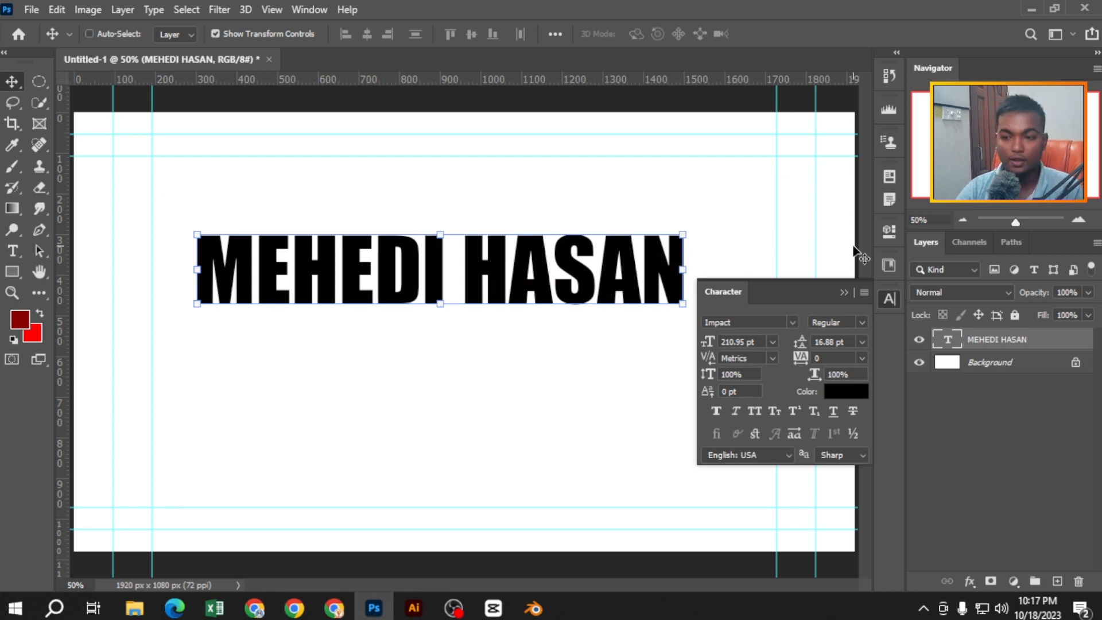
type("Arial")
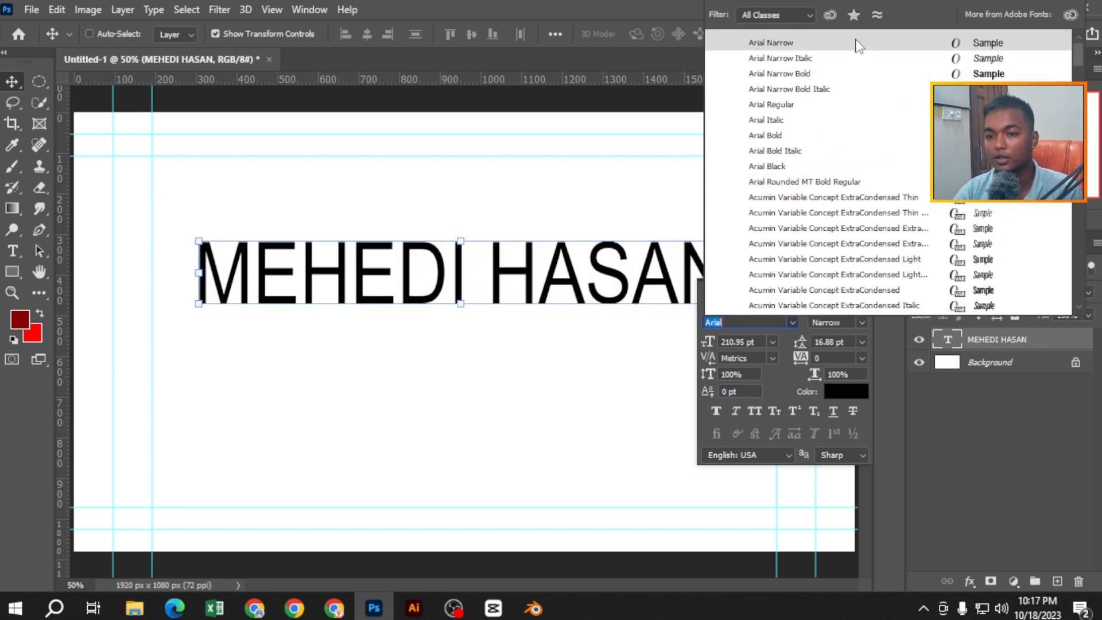
left_click(853, 60)
Step: Duplicate the name text directly below it, replace its content with 017 followed by nine plus signs, and align the line under the name
left_click_drag(628, 279, 552, 338)
double_click(552, 338)
type("017")
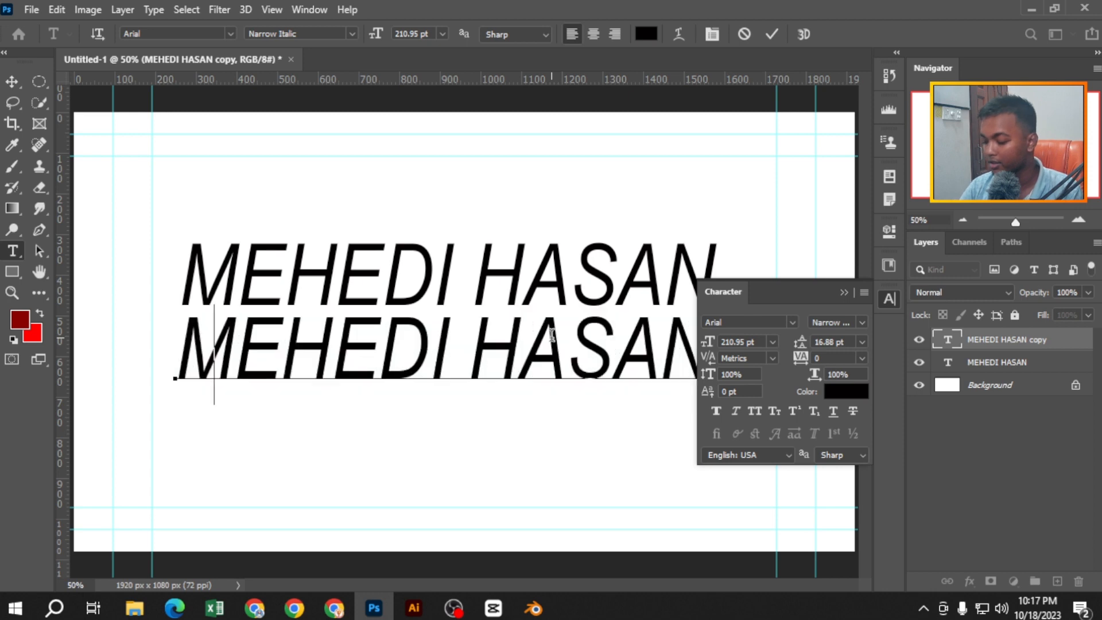
type("++++++++++")
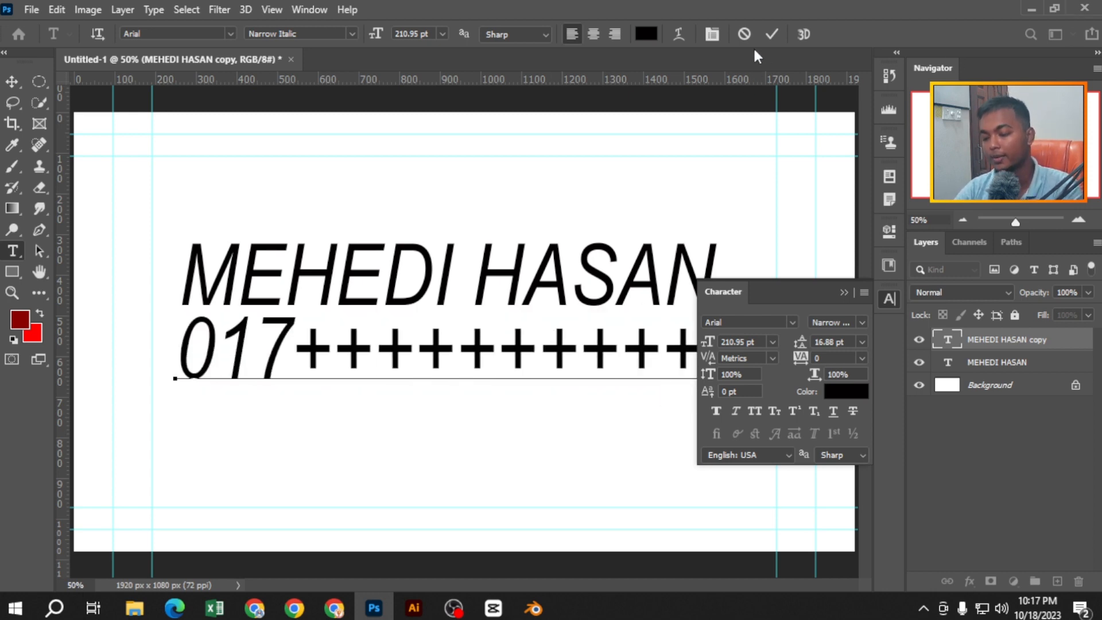
left_click(771, 34)
key("v")
left_click(843, 292)
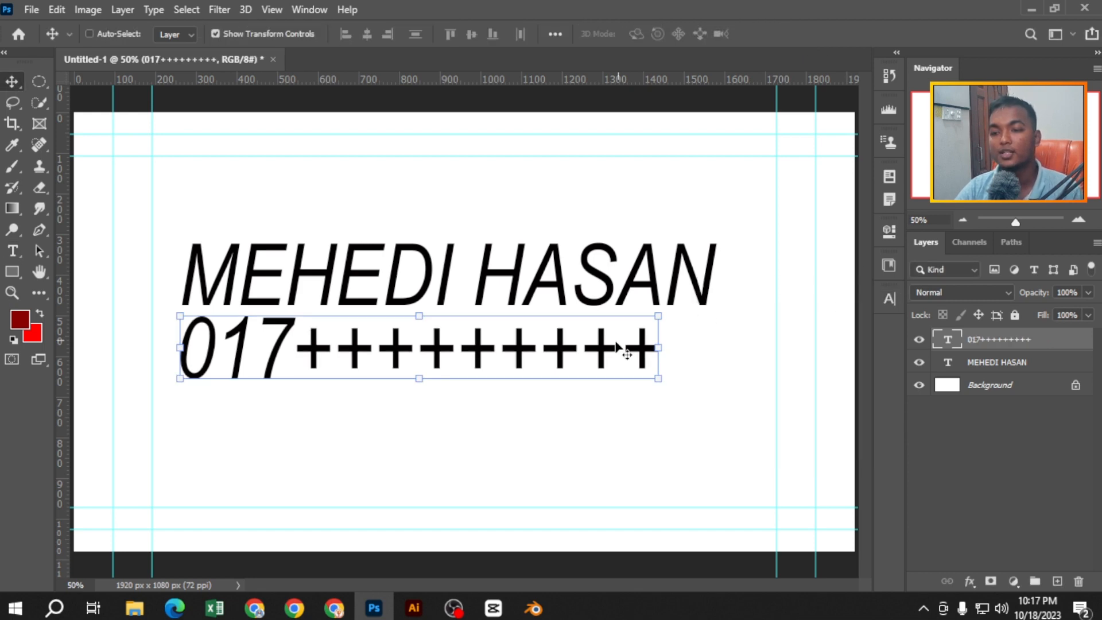
left_click_drag(616, 342, 613, 343)
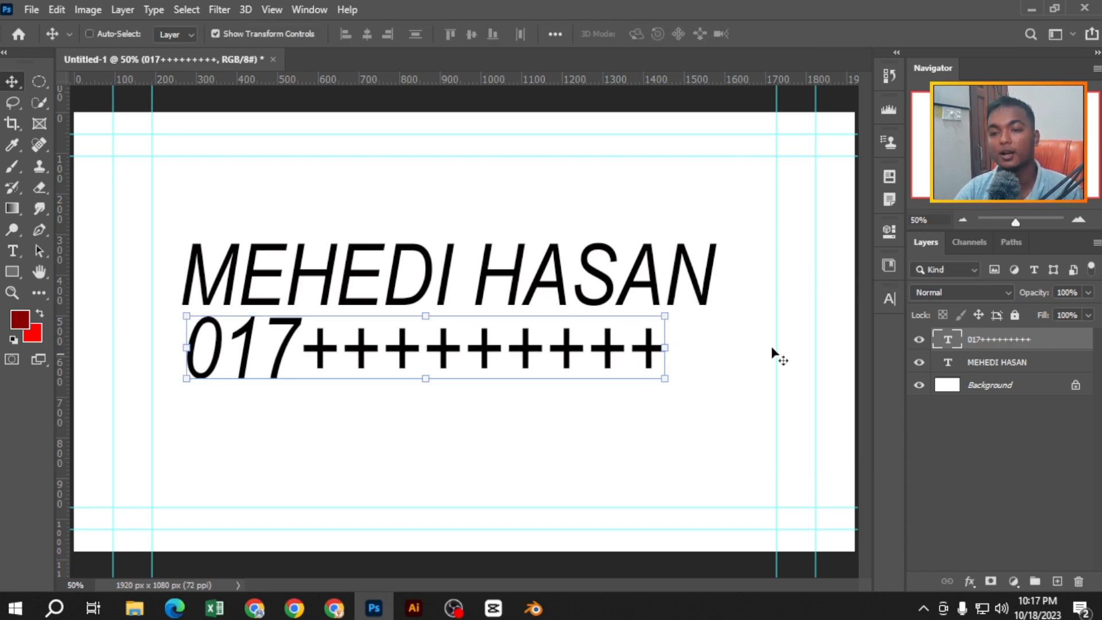
Step: Rasterize the name and phone number text layers together
left_click(1010, 363, "ctrl")
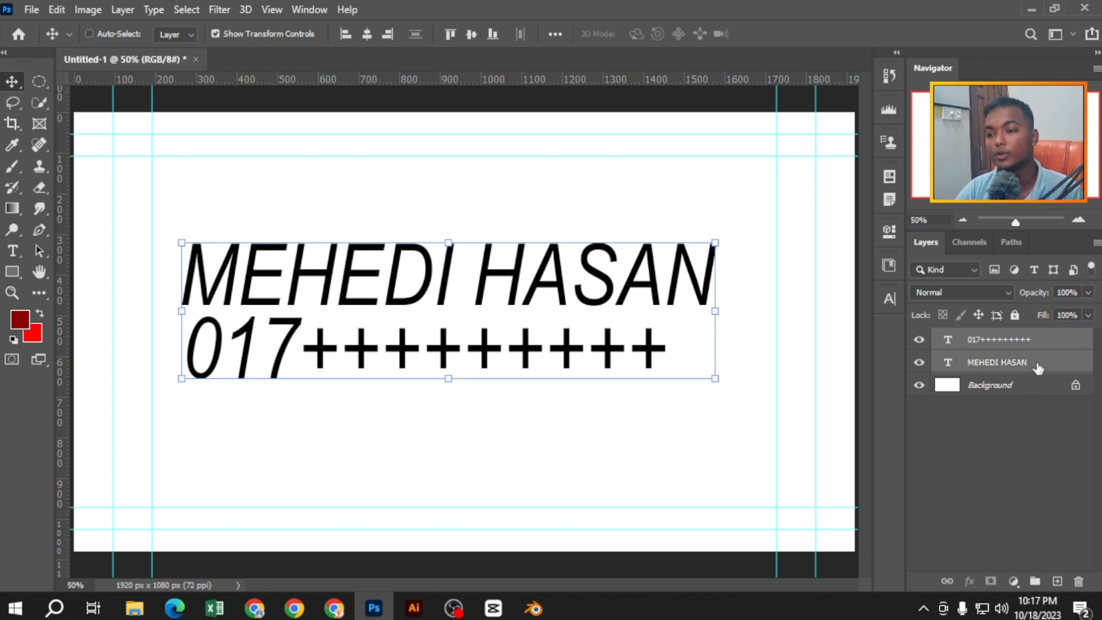
right_click(1037, 367)
left_click(886, 267)
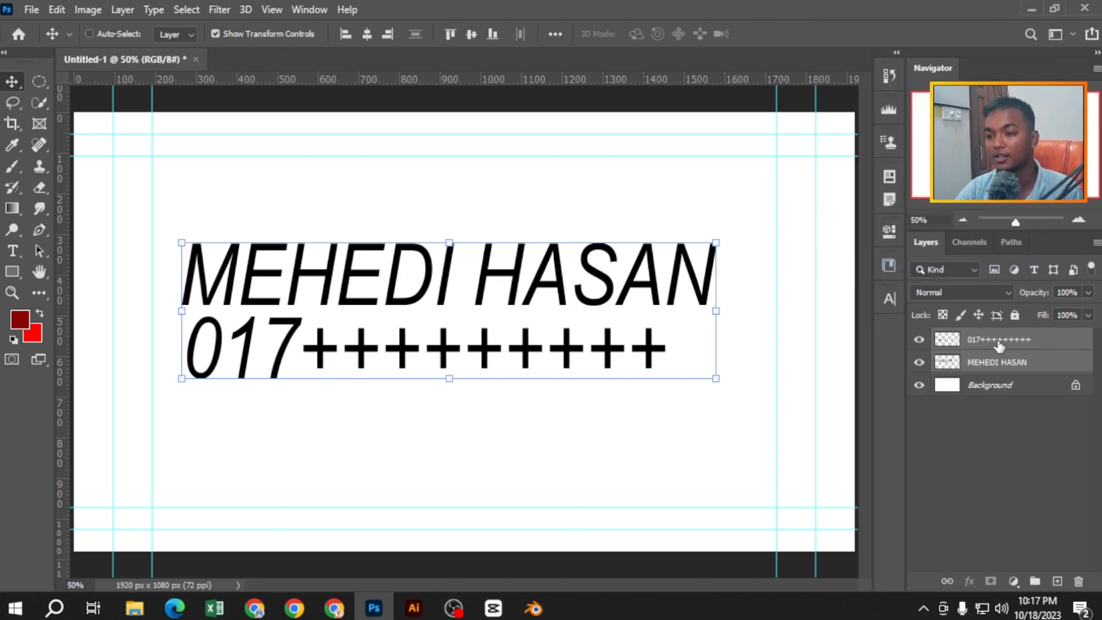
Step: Combine both text layers into one smart object, rasterize it, and move the text closer to the canvas centre
right_click(1024, 345)
left_click(856, 225)
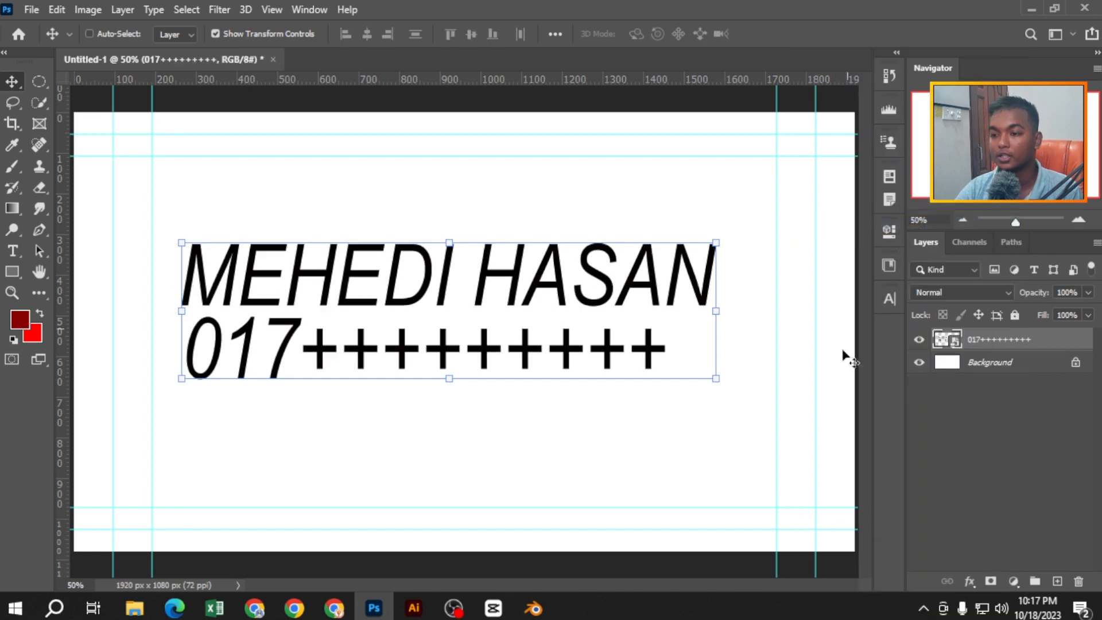
right_click(1010, 340)
left_click(829, 302)
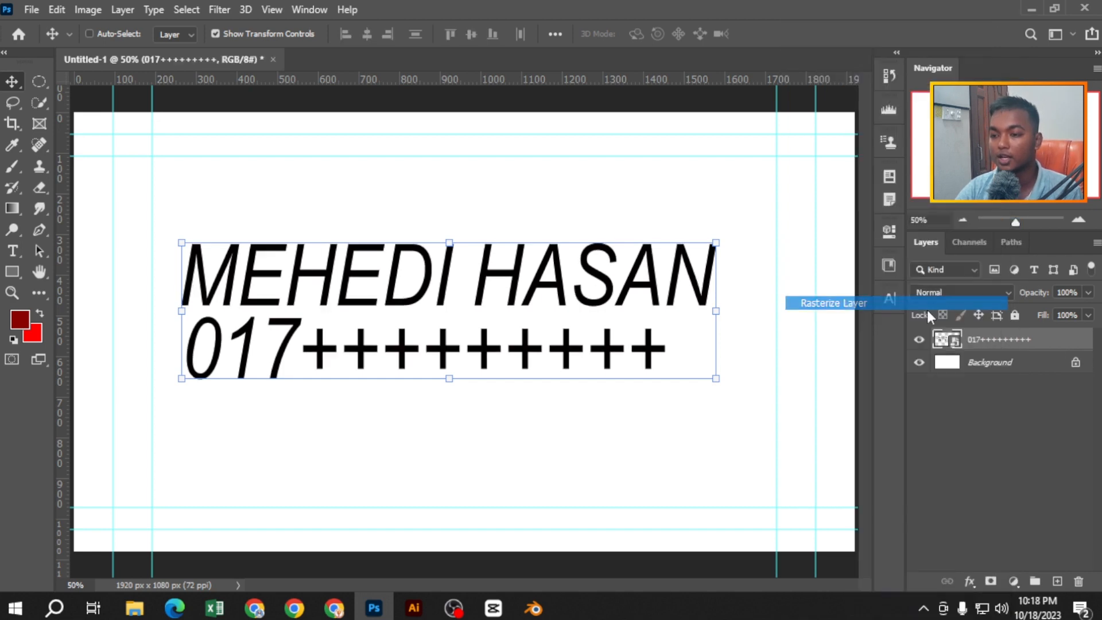
left_click_drag(449, 359, 478, 370)
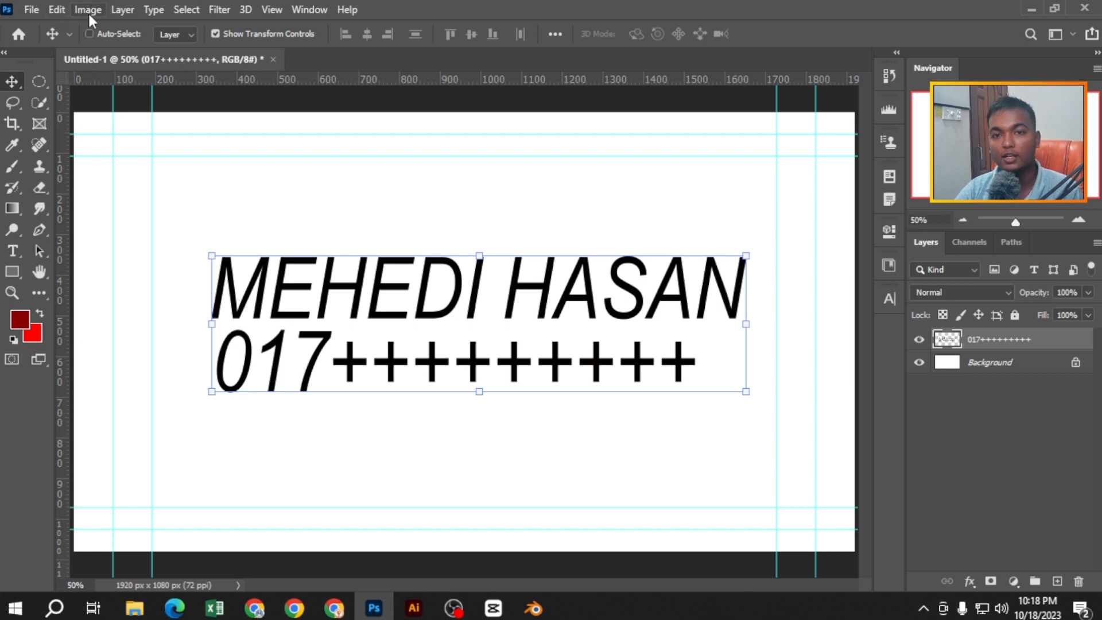
Step: Define the combined text as a brush preset named nameeee0000
left_click(55, 12)
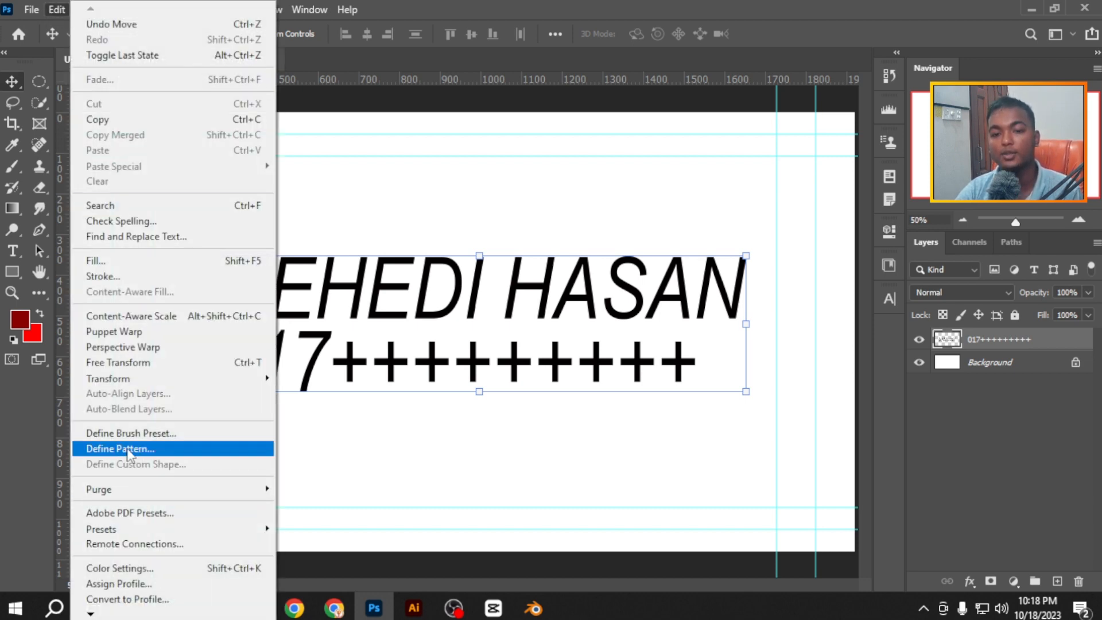
left_click(143, 438)
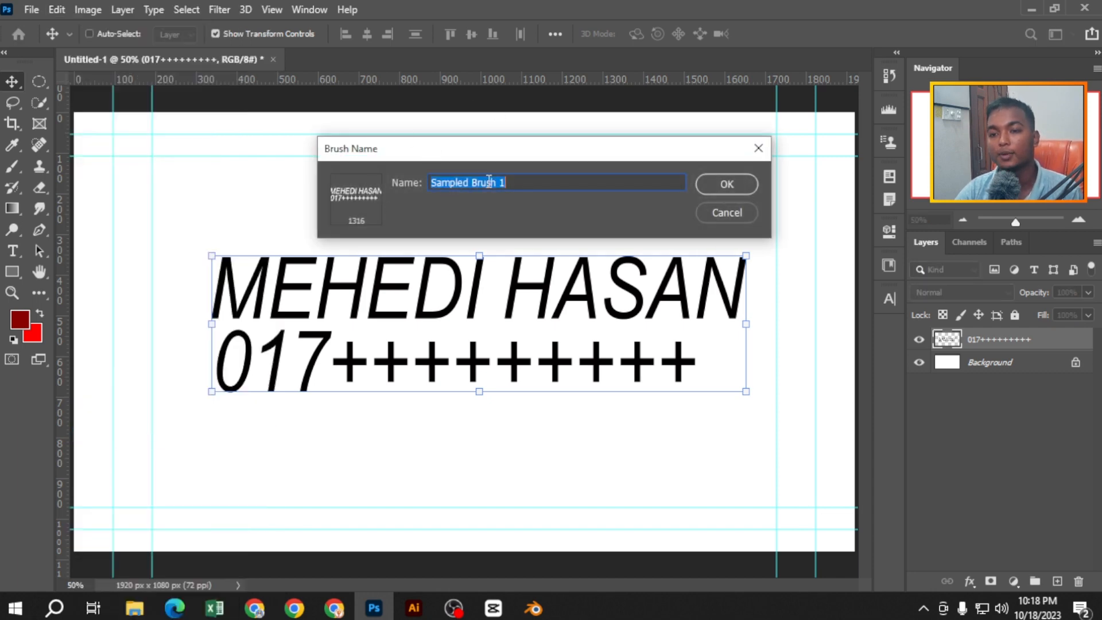
type("nameee")
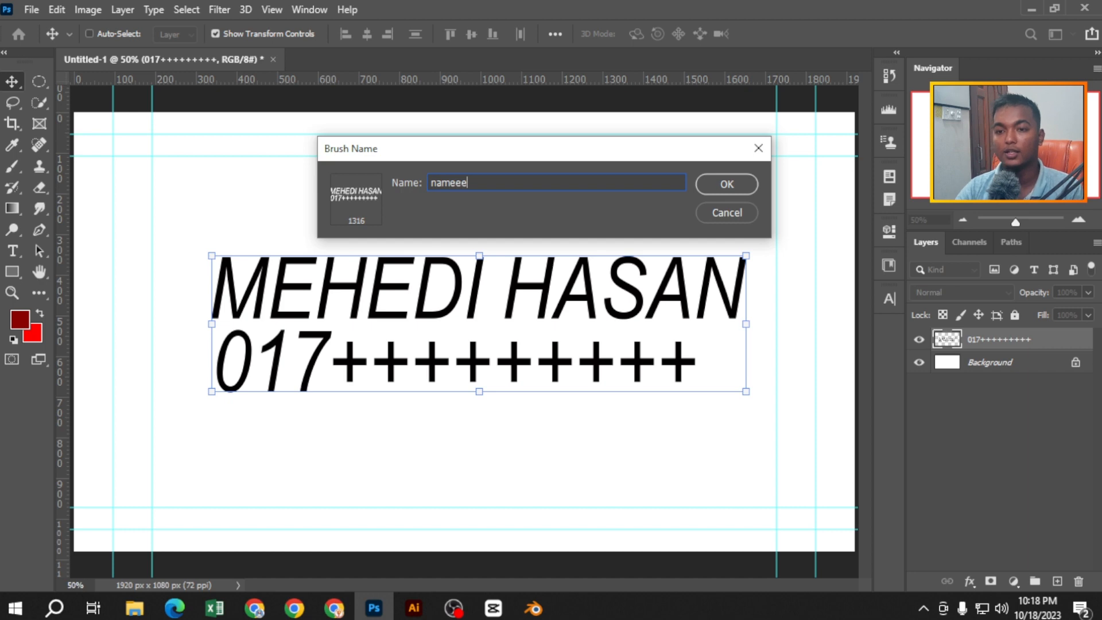
type("e0000")
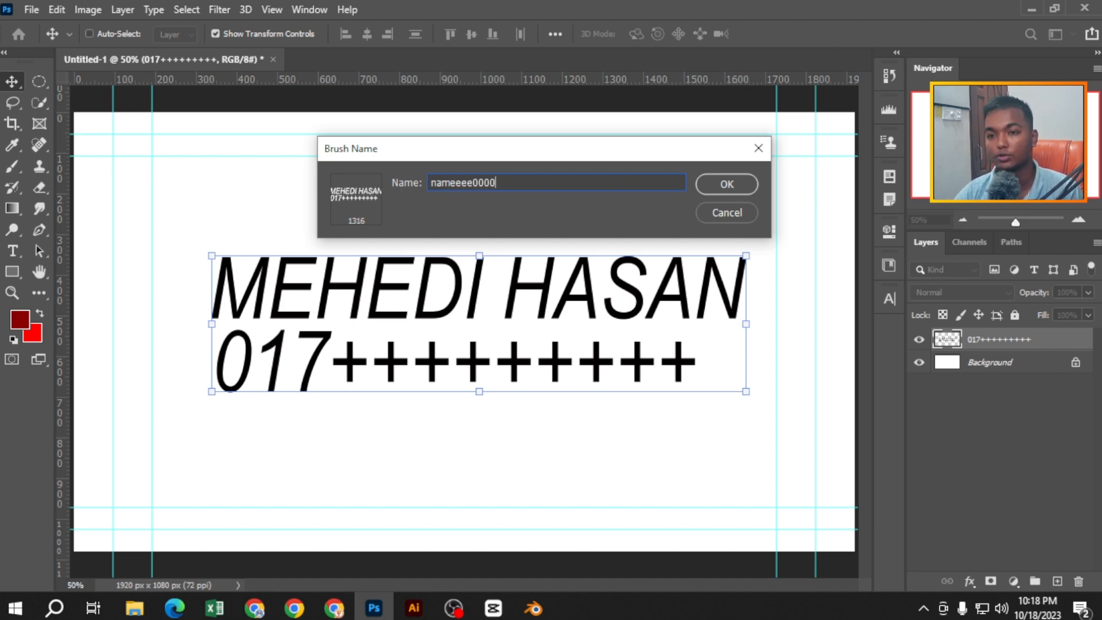
left_click(727, 184)
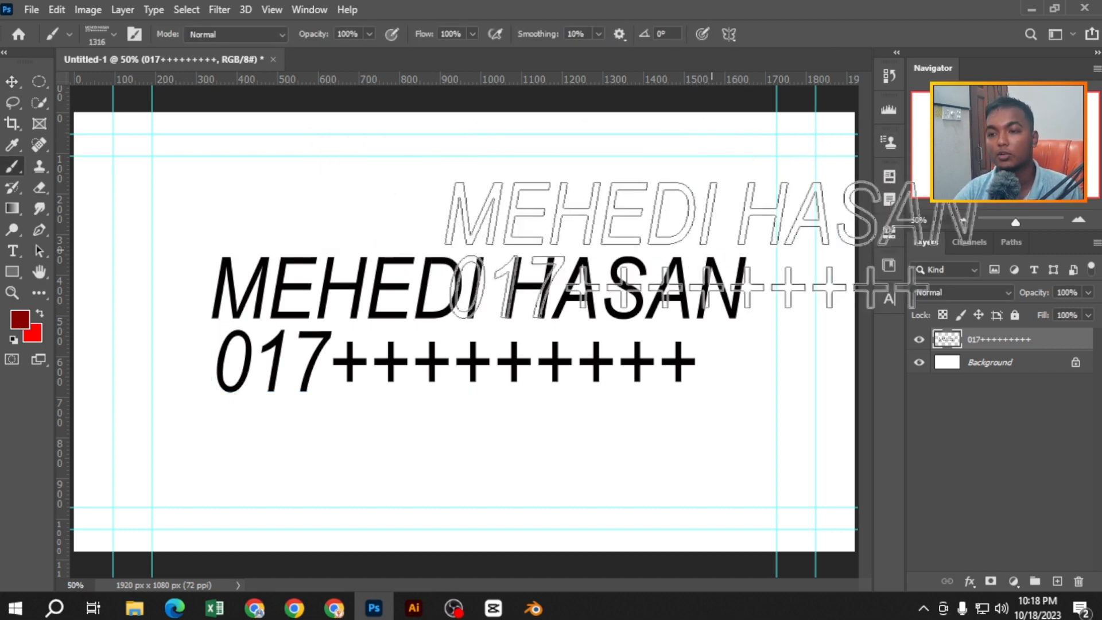
Step: Delete the combined text layer so only the white background remains
left_click(12, 83)
key("Delete")
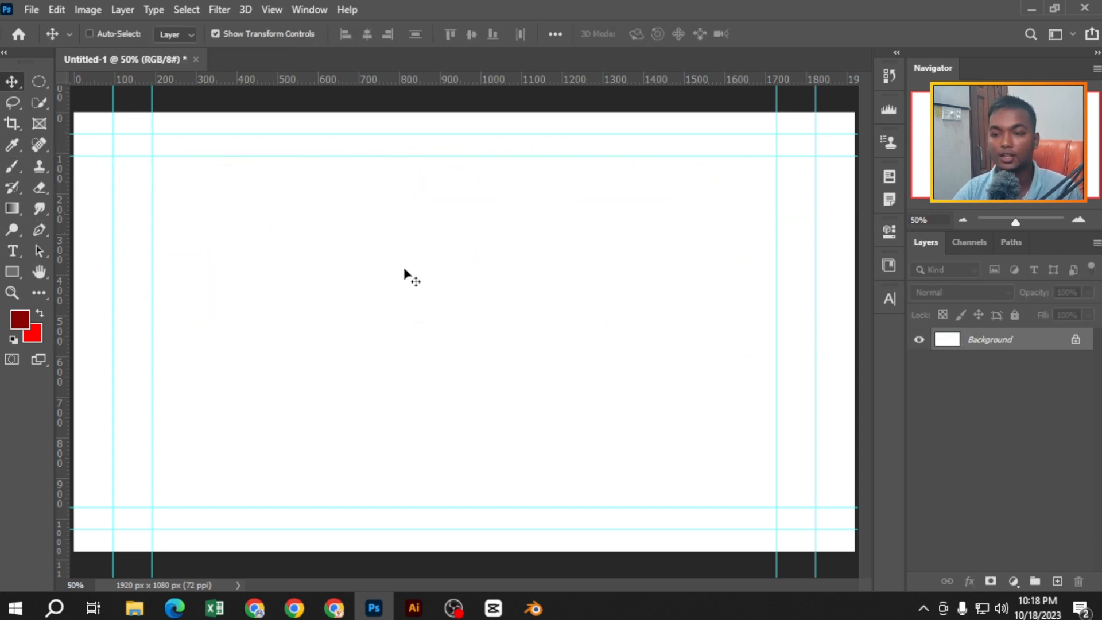
Step: Stamp the new 1316 px text brush twice in dark red on the Background layer, one copy above the other
left_click(12, 168)
left_click(76, 166)
left_click(109, 36)
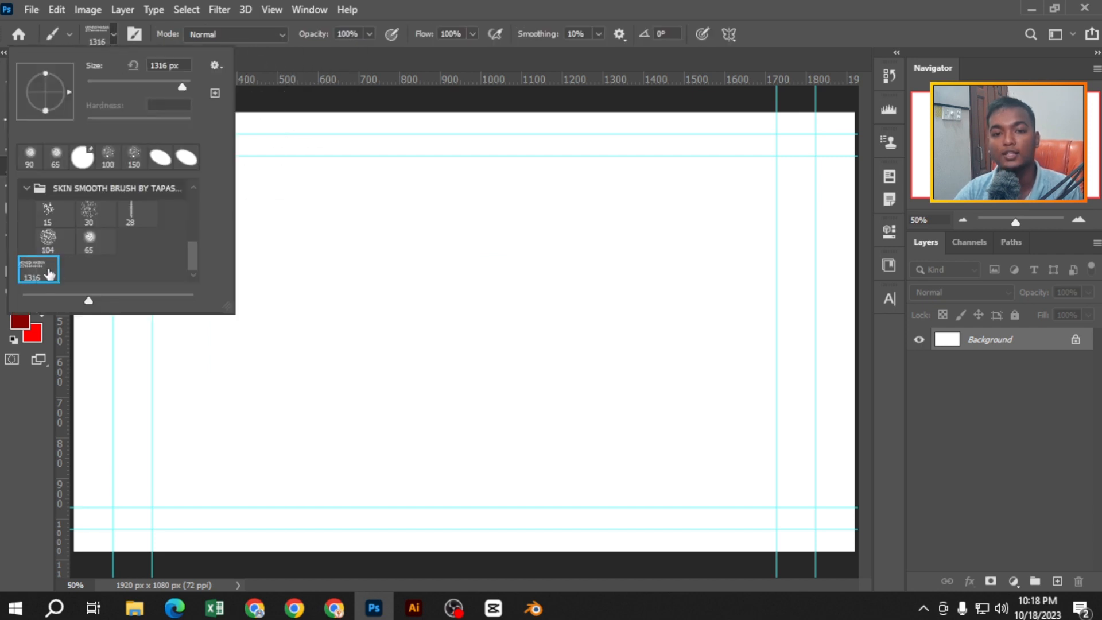
scroll(86, 253, "up", 5)
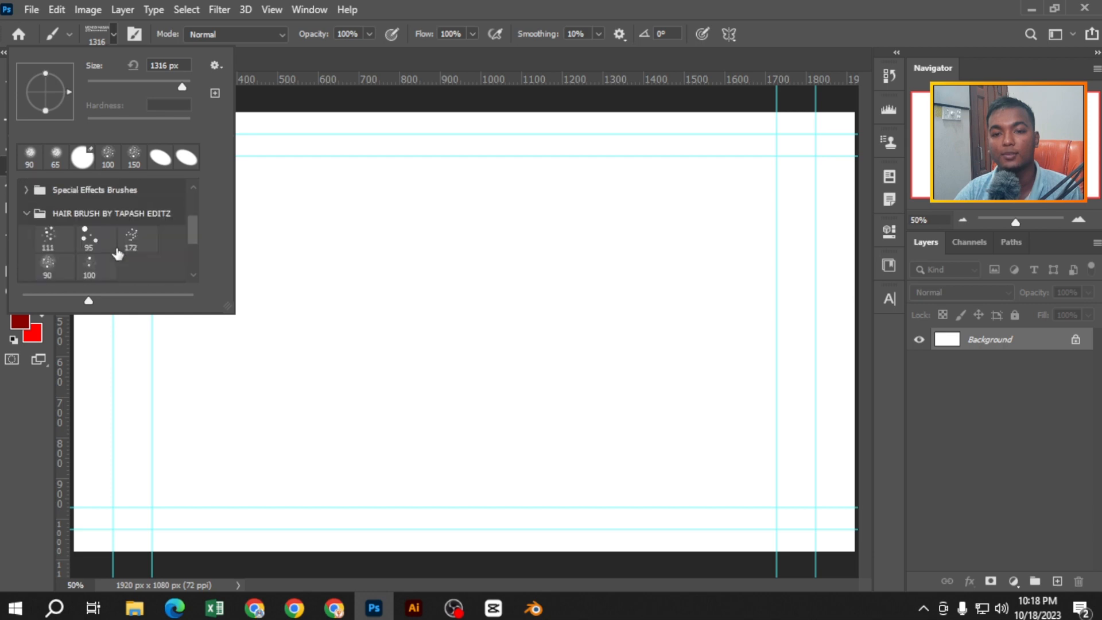
scroll(69, 281, "down", 5)
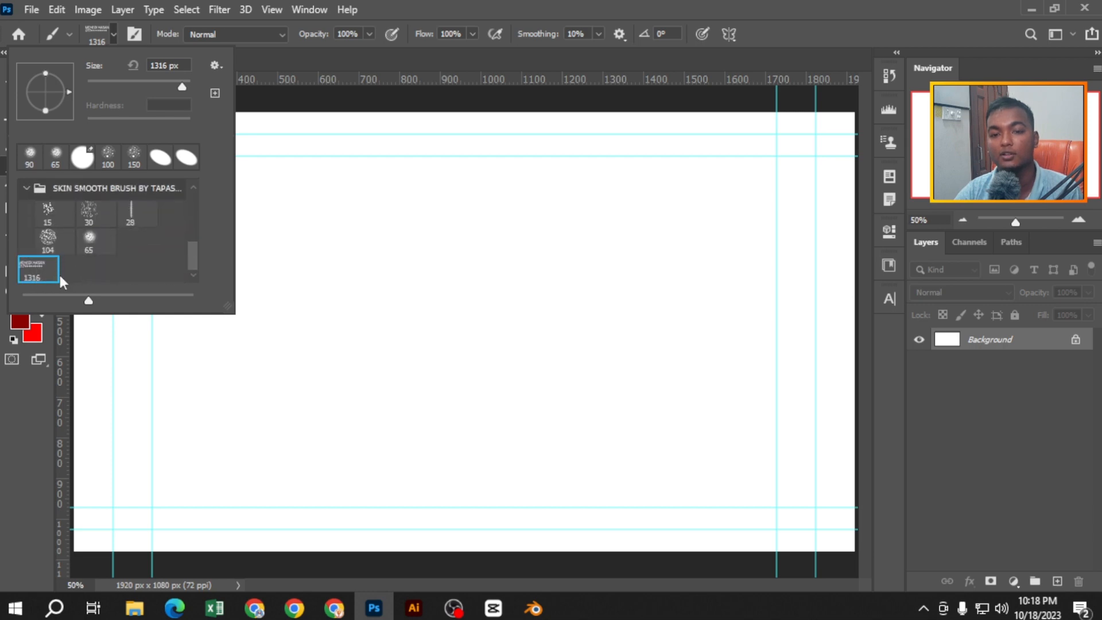
left_click(481, 238)
left_click(443, 412)
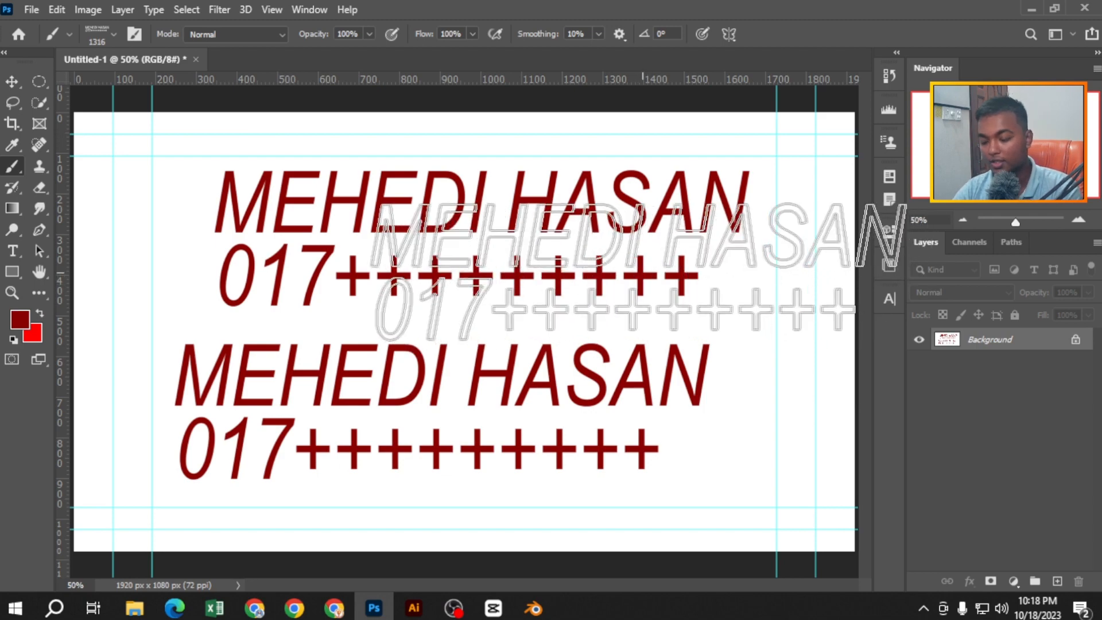
Step: Reduce the text brush to 250 px and stamp five small copies around and between the two large ones
key("[")
key("[")
key("[")
key("[")
key("[")
key("[")
key("[")
key("[")
key("[")
key("[")
left_click(710, 487)
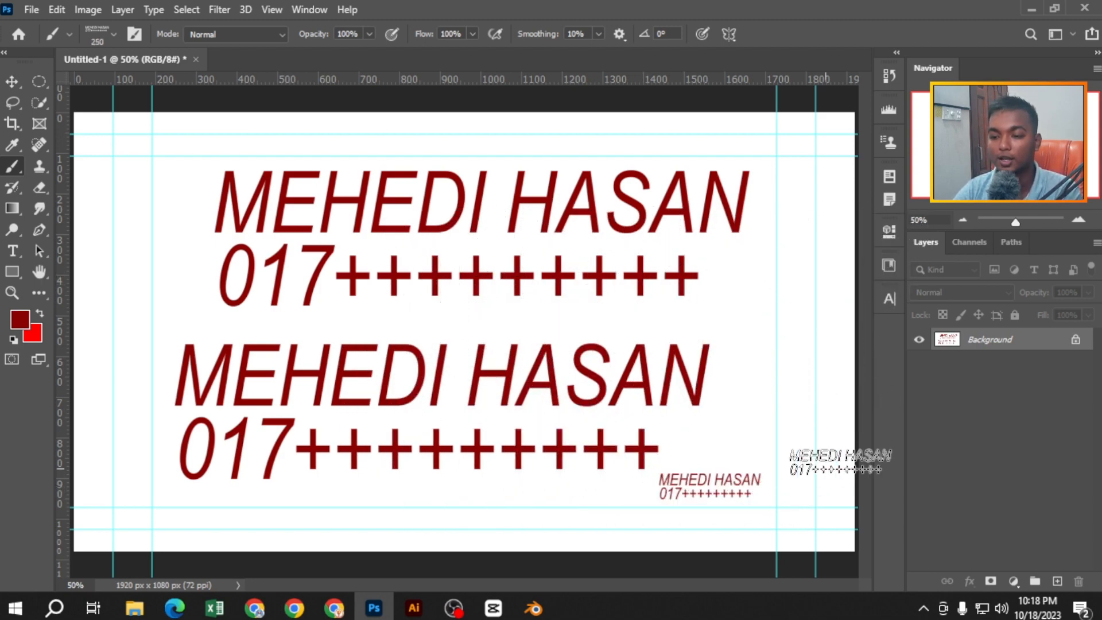
left_click(162, 146)
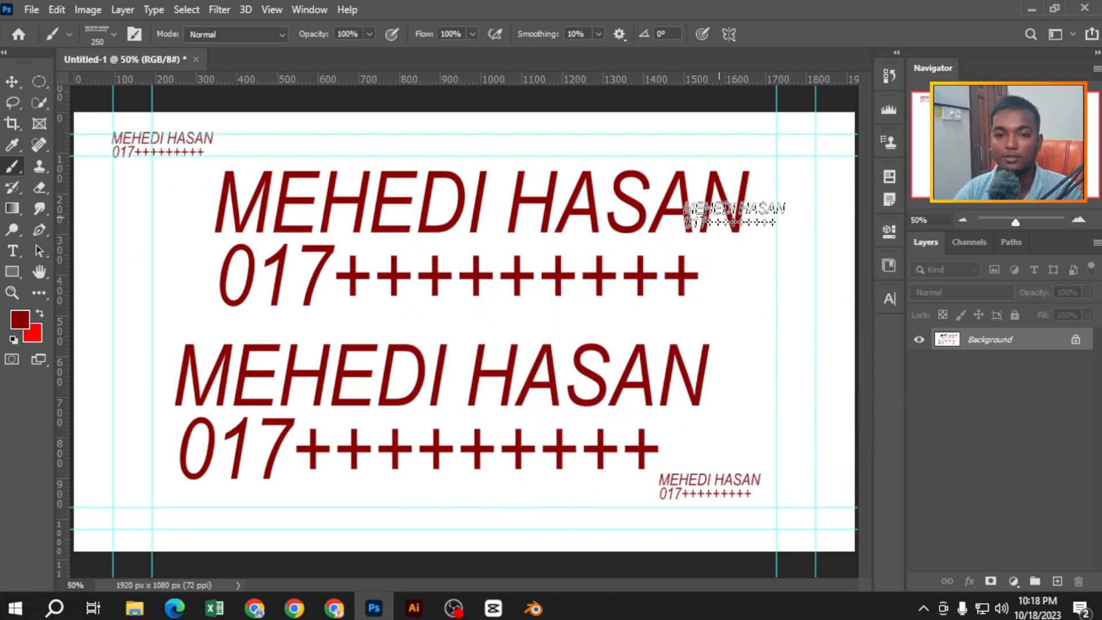
left_click(776, 306)
left_click(171, 313)
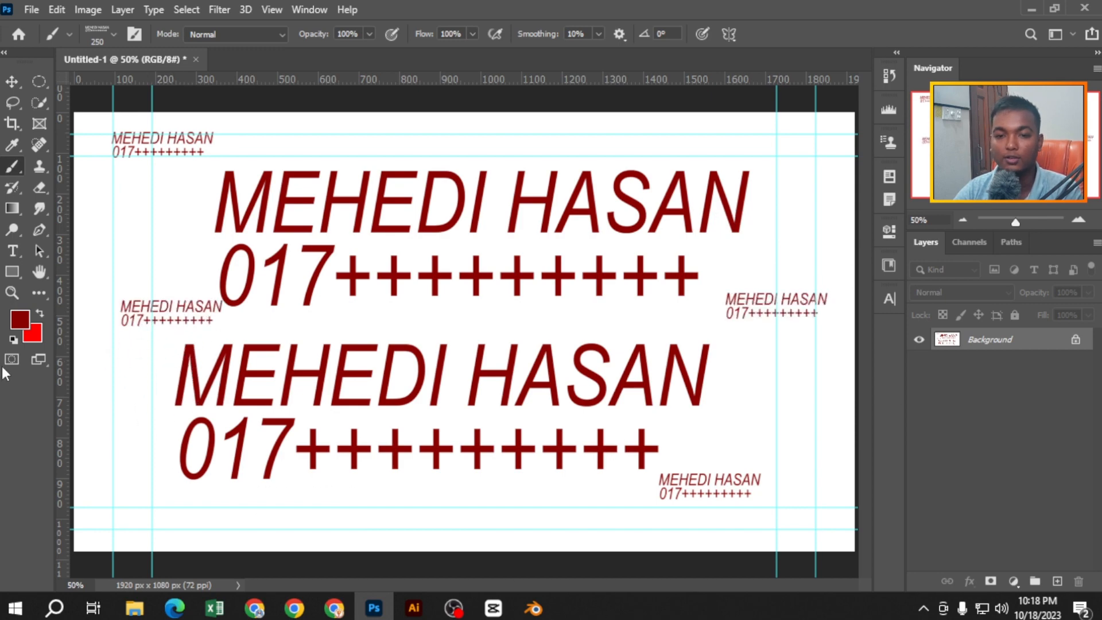
left_click(502, 321)
scroll(709, 302, "up", 3)
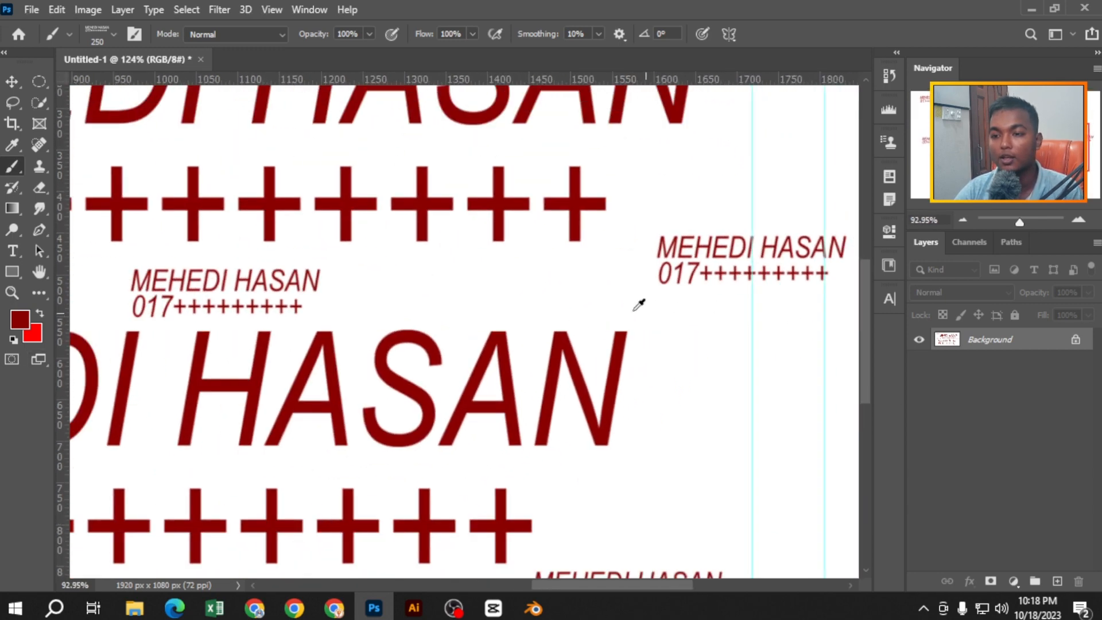
scroll(639, 305, "down", 5)
Step: Add a blank layer and delete the stamped Background layer
key("v")
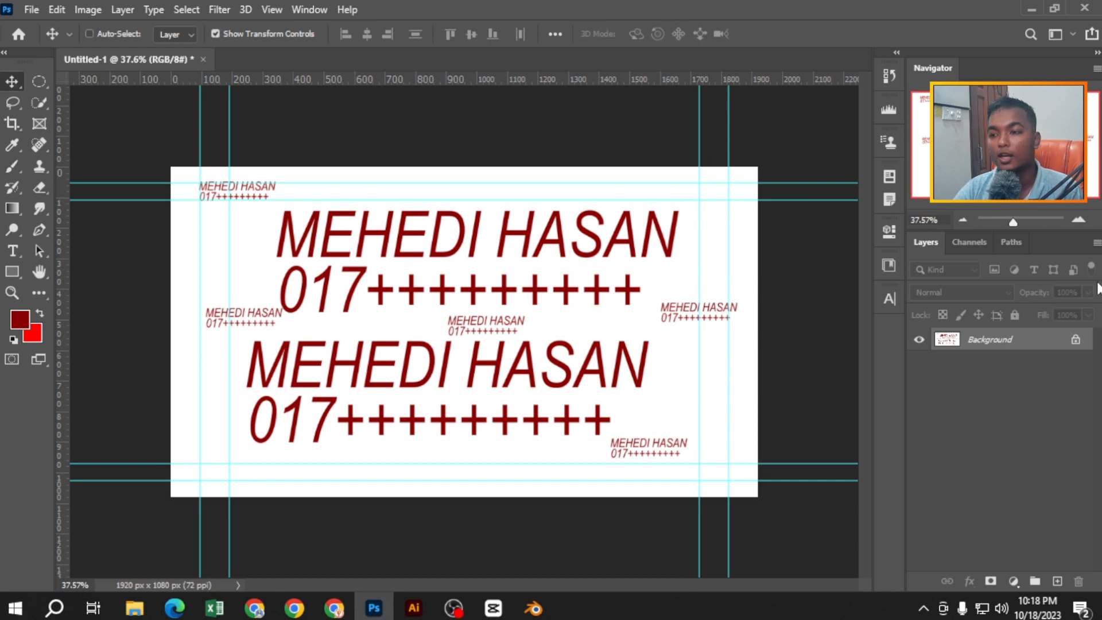
left_click(1057, 580)
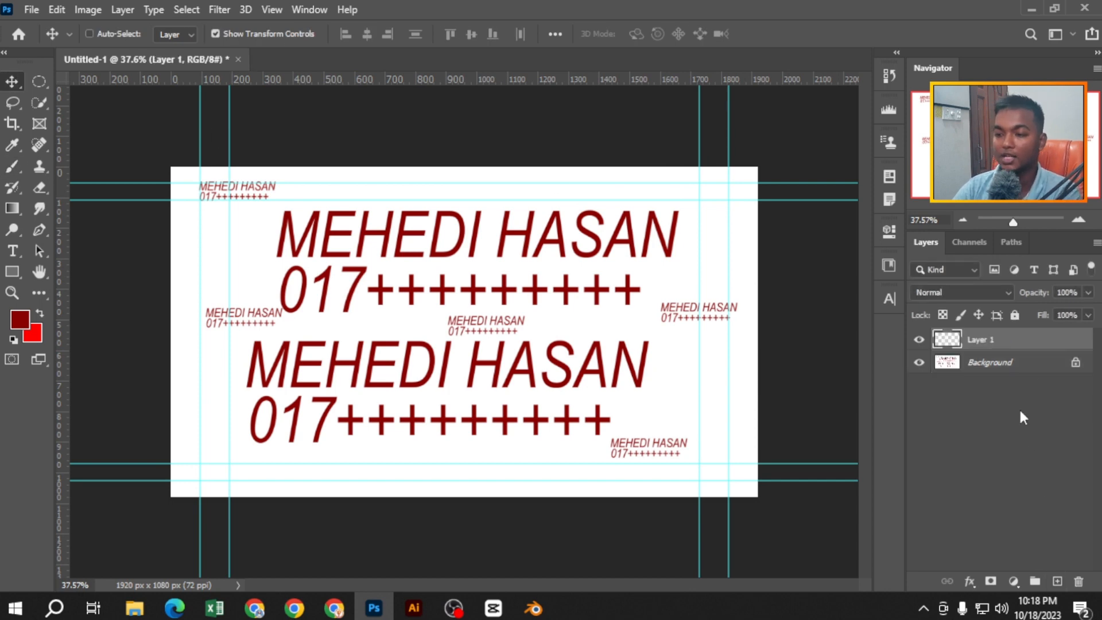
left_click(1012, 362)
key("Delete")
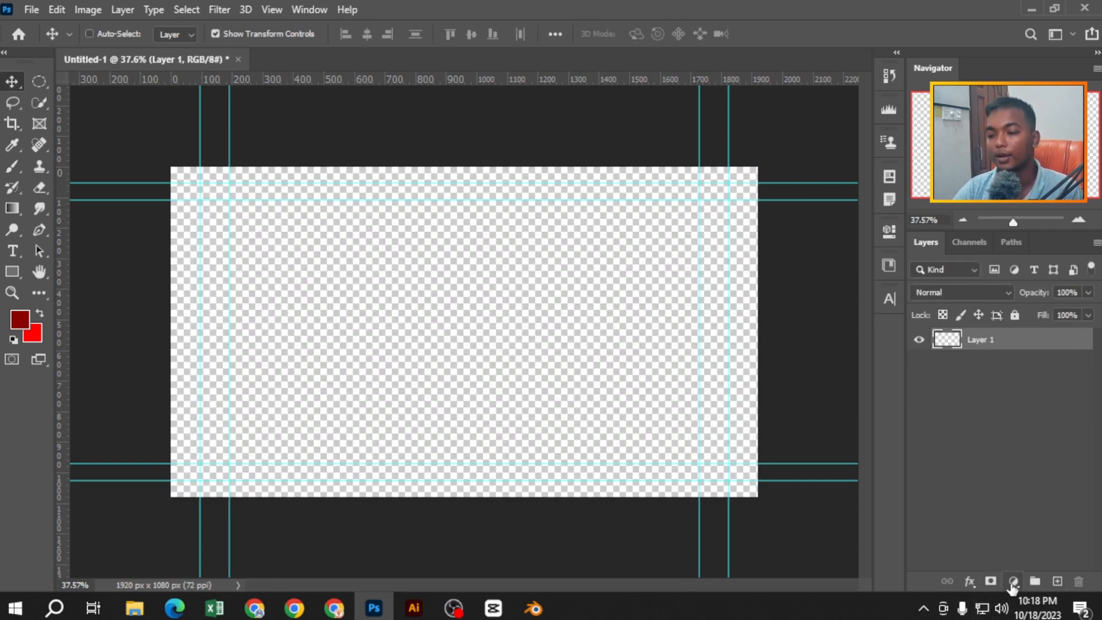
Step: Add a solid color fill layer in white (ffffff)
left_click(1013, 581)
left_click(981, 299)
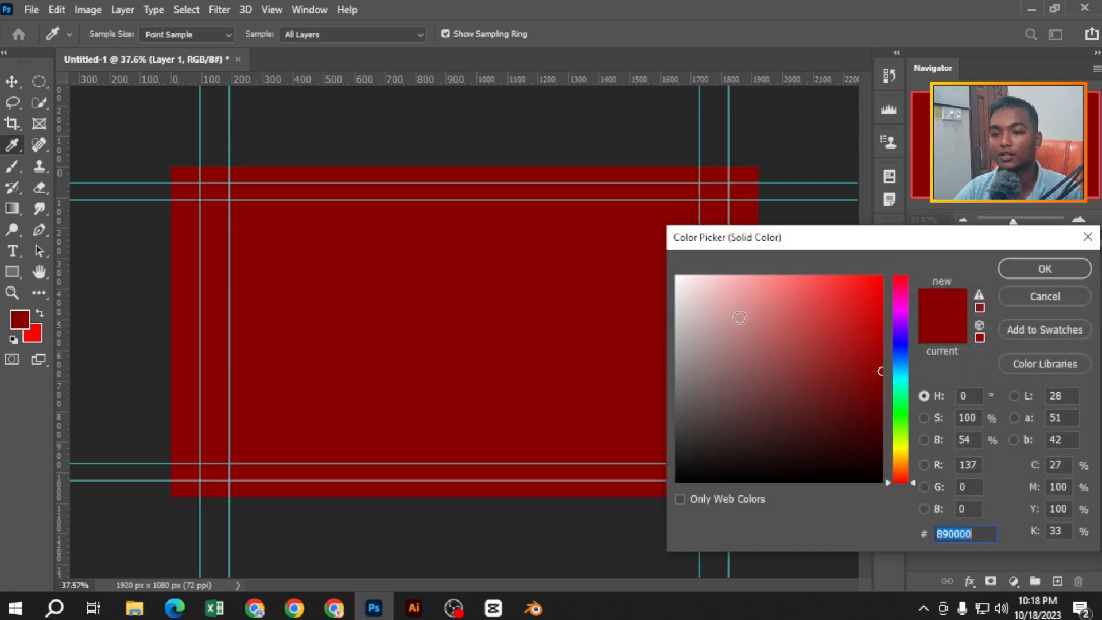
type("ffffff")
left_click(1062, 269)
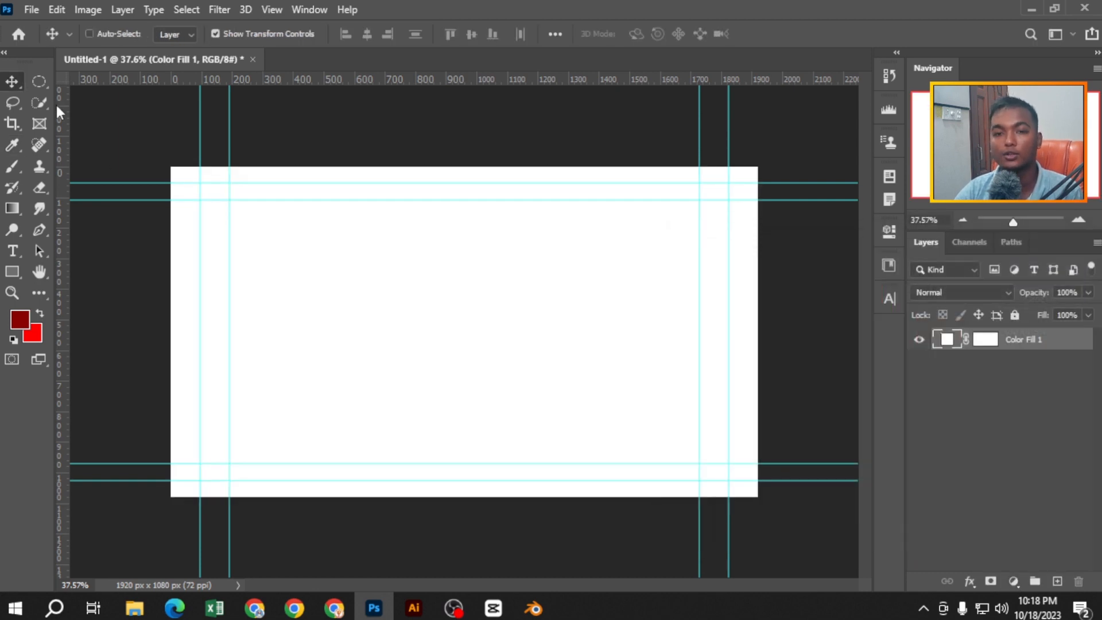
Step: Open the house logo image ideogram (50) from the Downloads folder
left_click(31, 10)
left_click(46, 40)
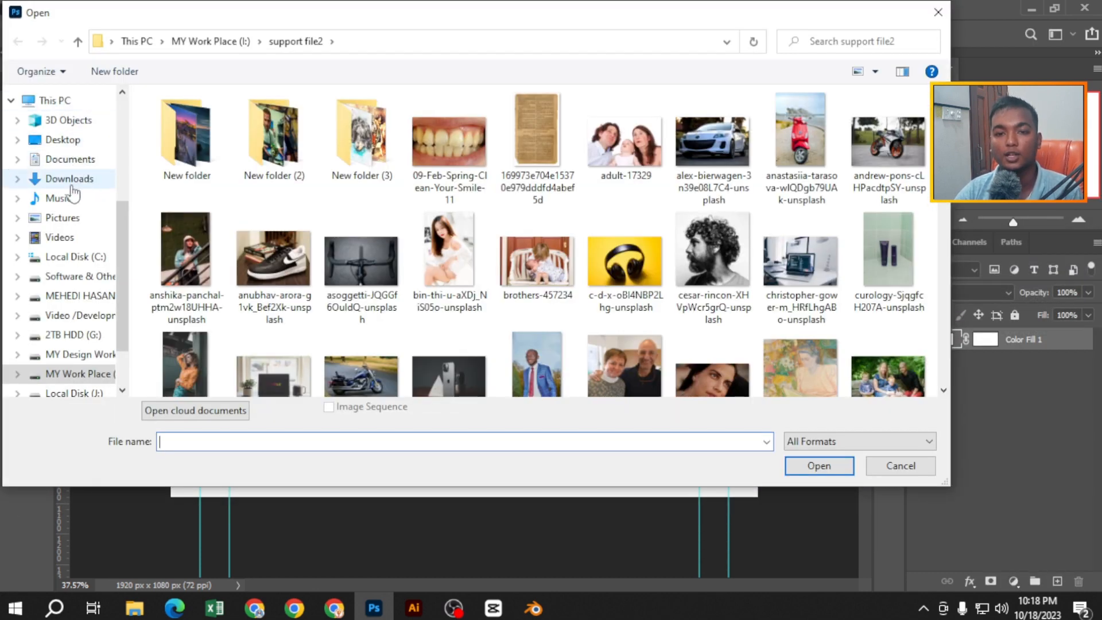
left_click(63, 183)
scroll(683, 227, "down", 15)
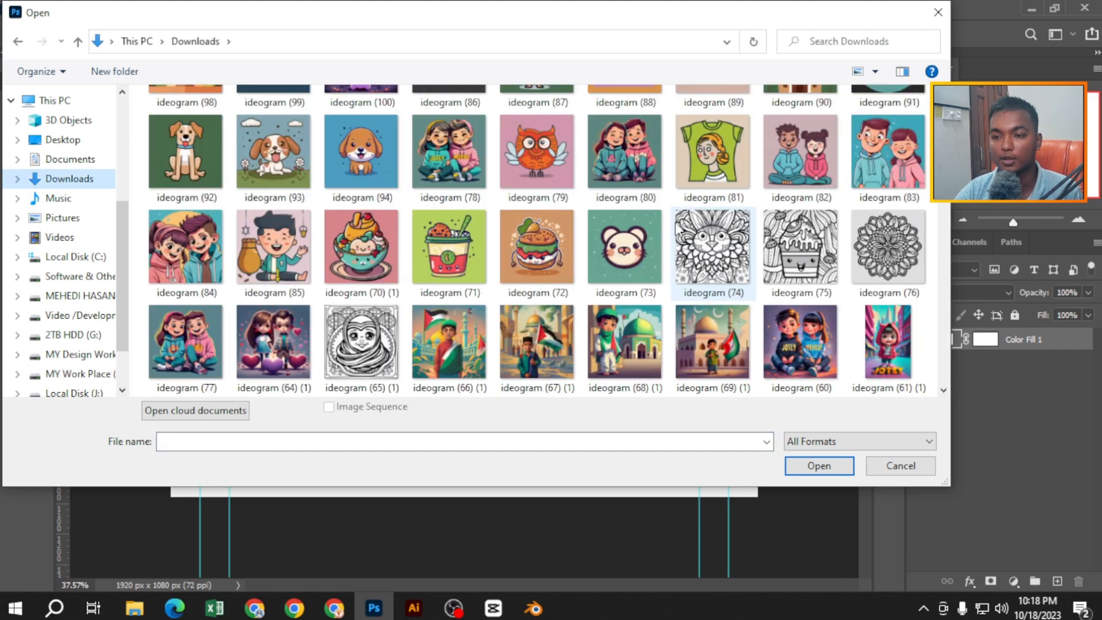
scroll(678, 228, "down", 15)
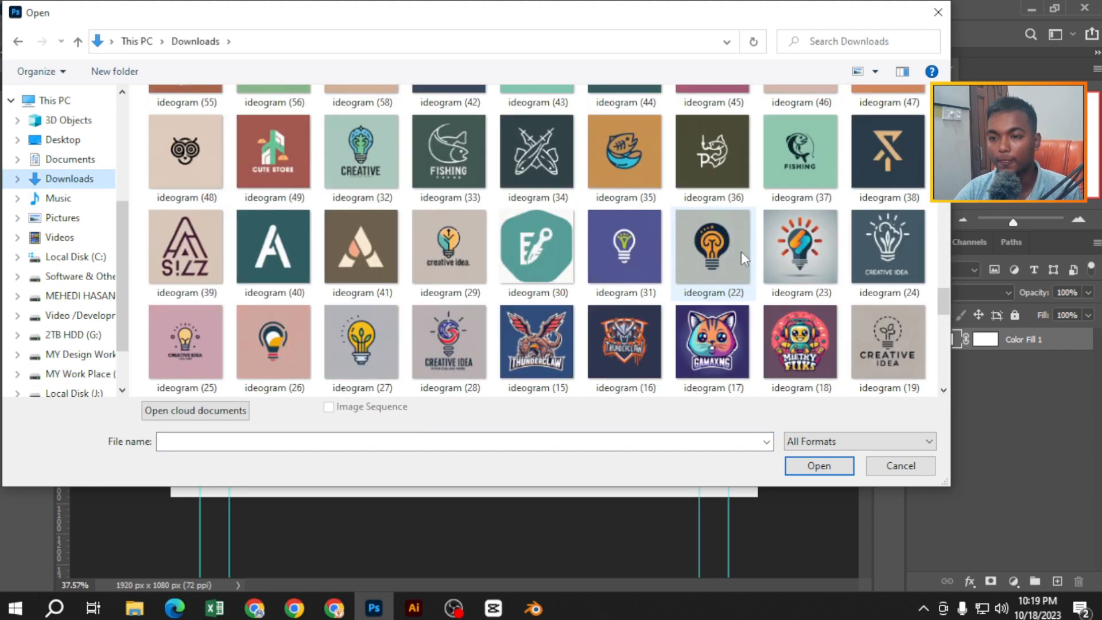
scroll(270, 253, "up", 3)
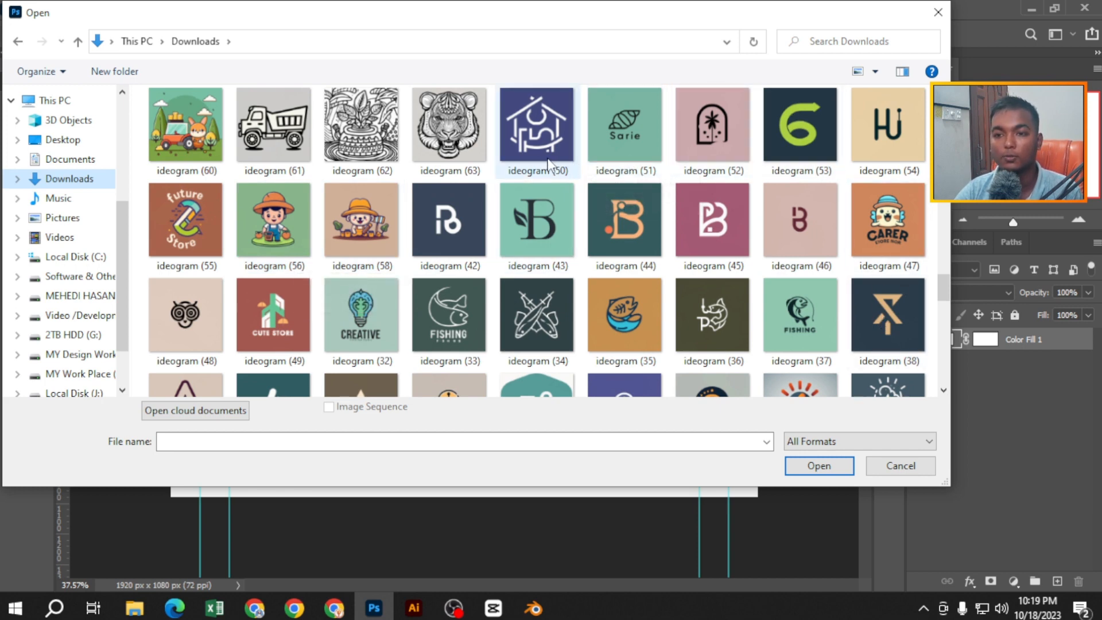
double_click(530, 139)
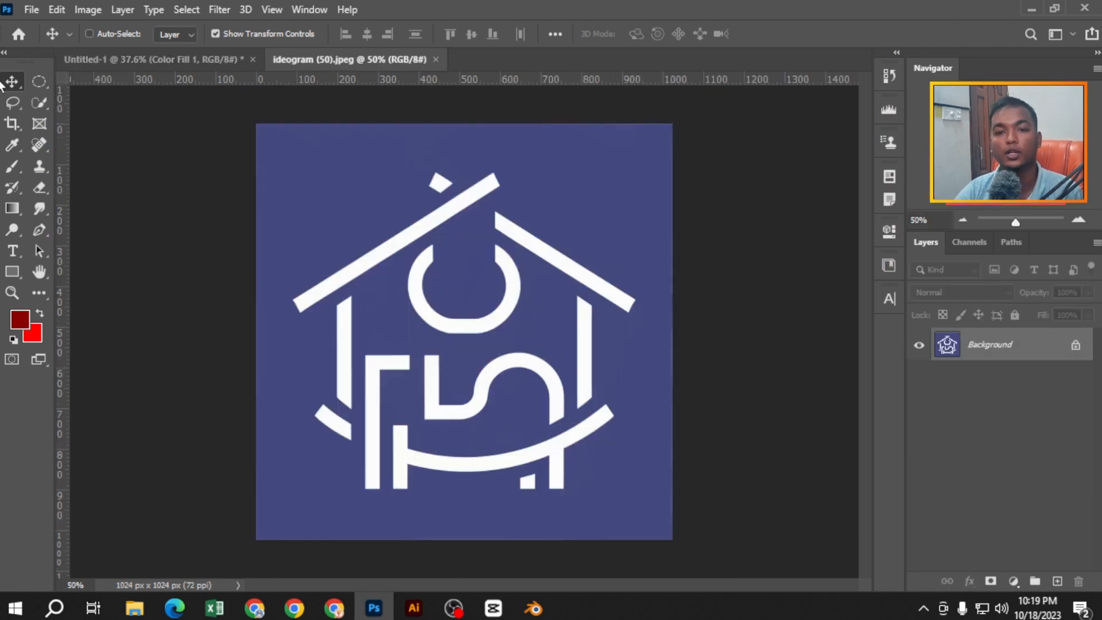
Step: Unlock the Background layer and delete the logo's blue background using a Magic Wand selection, then deselect
right_click(38, 105)
left_click(86, 130)
left_click(394, 184)
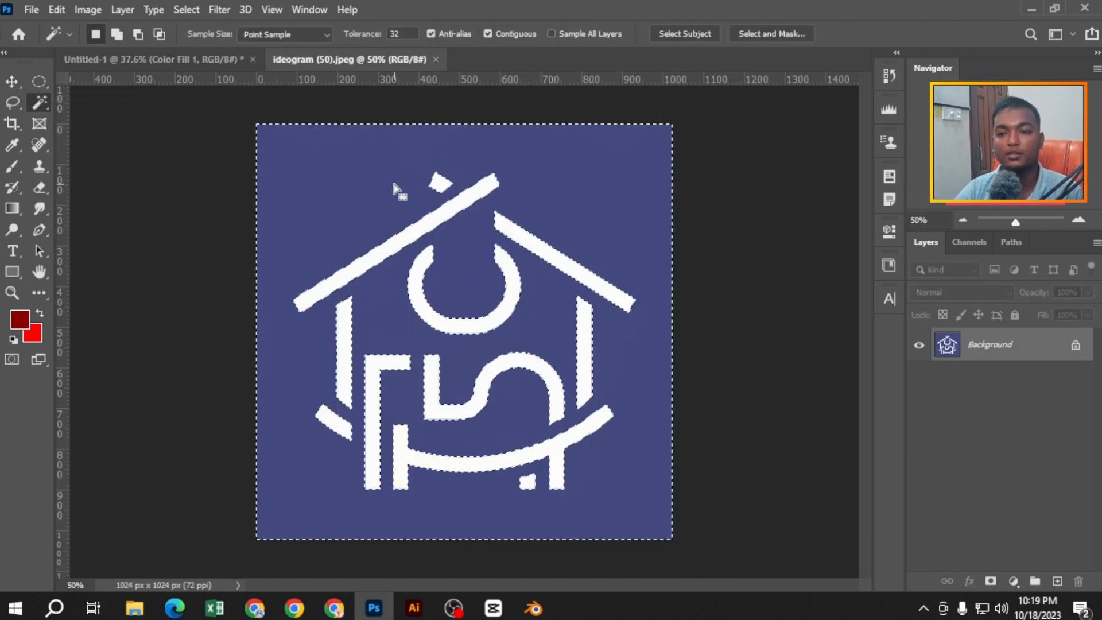
left_click(1076, 345)
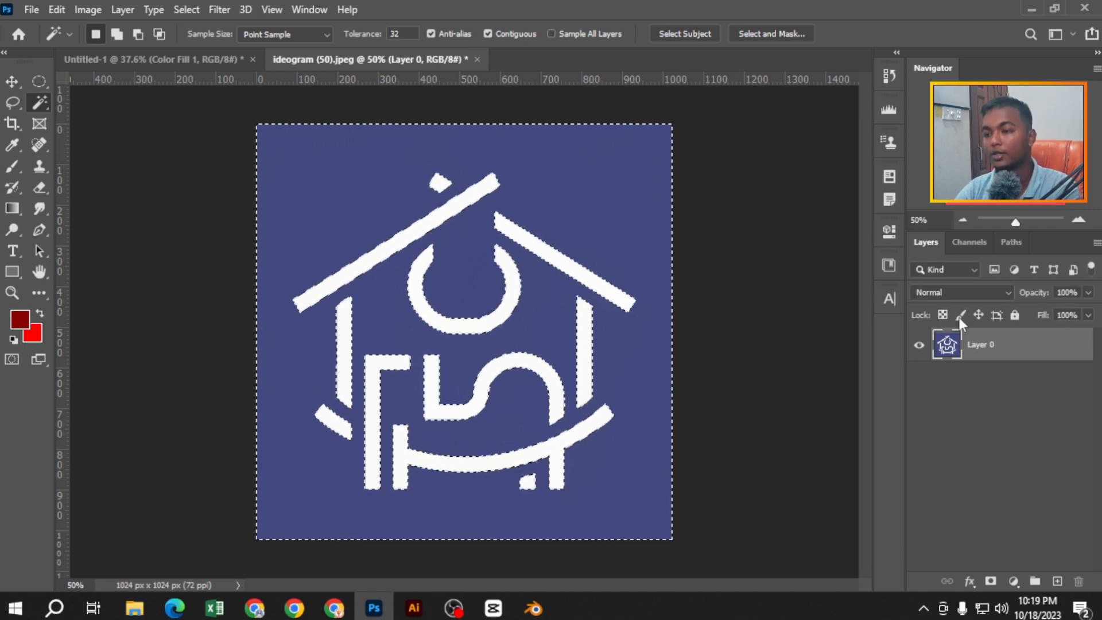
key("Delete")
key("ctrl+d")
left_click(11, 81)
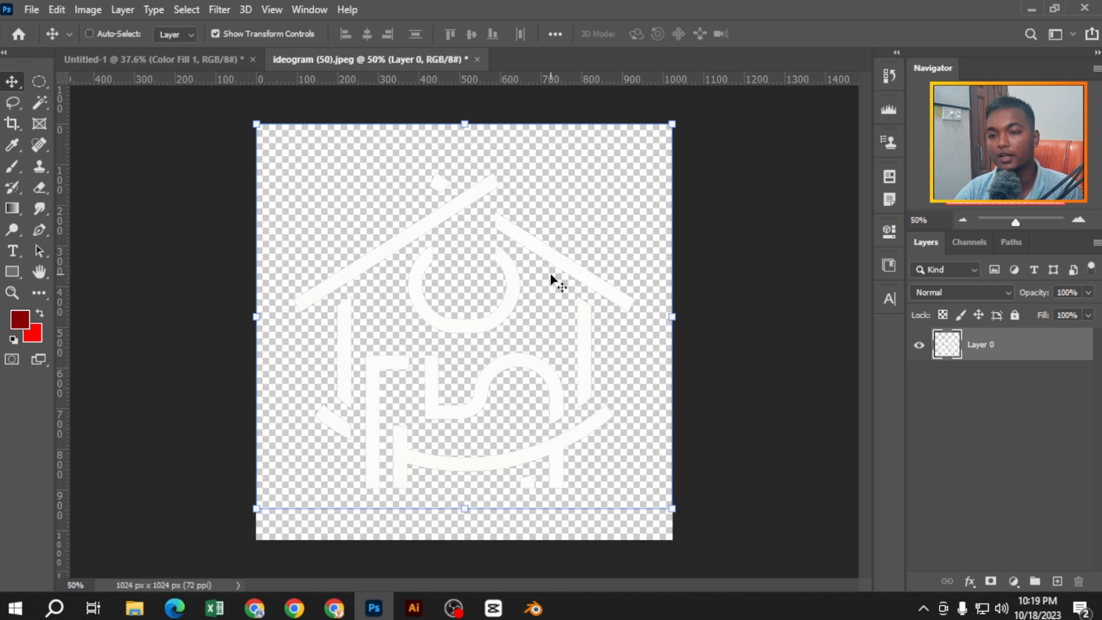
mouse_move(551, 282)
left_mouse_down()
mouse_move(553, 294)
mouse_move(558, 266)
mouse_move(551, 281)
left_mouse_up()
left_click(56, 9)
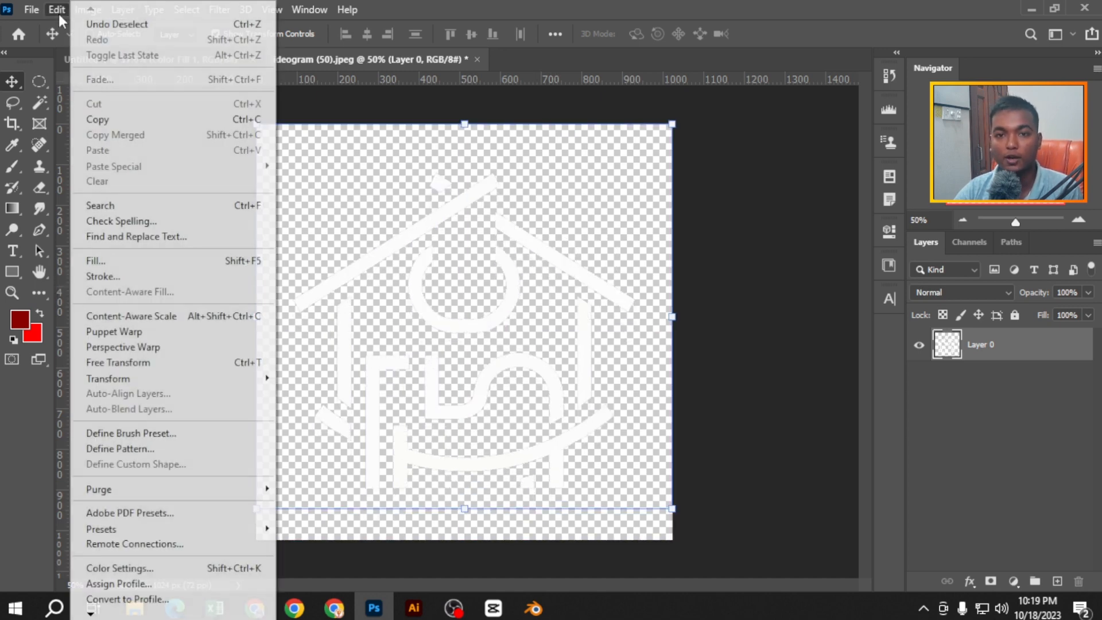
left_click(133, 432)
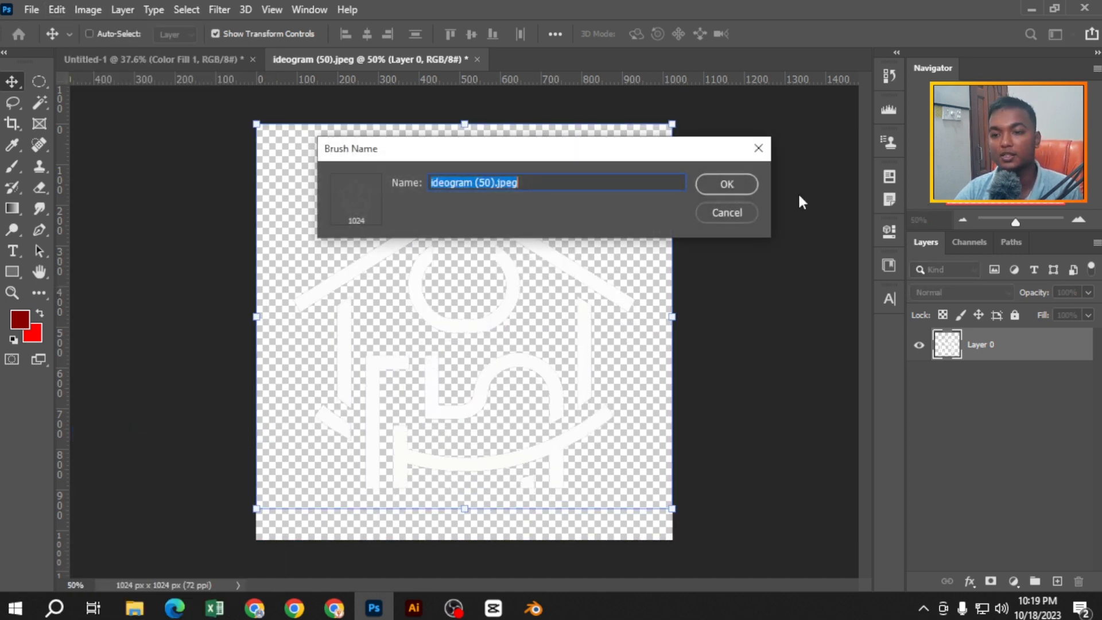
left_click(739, 208)
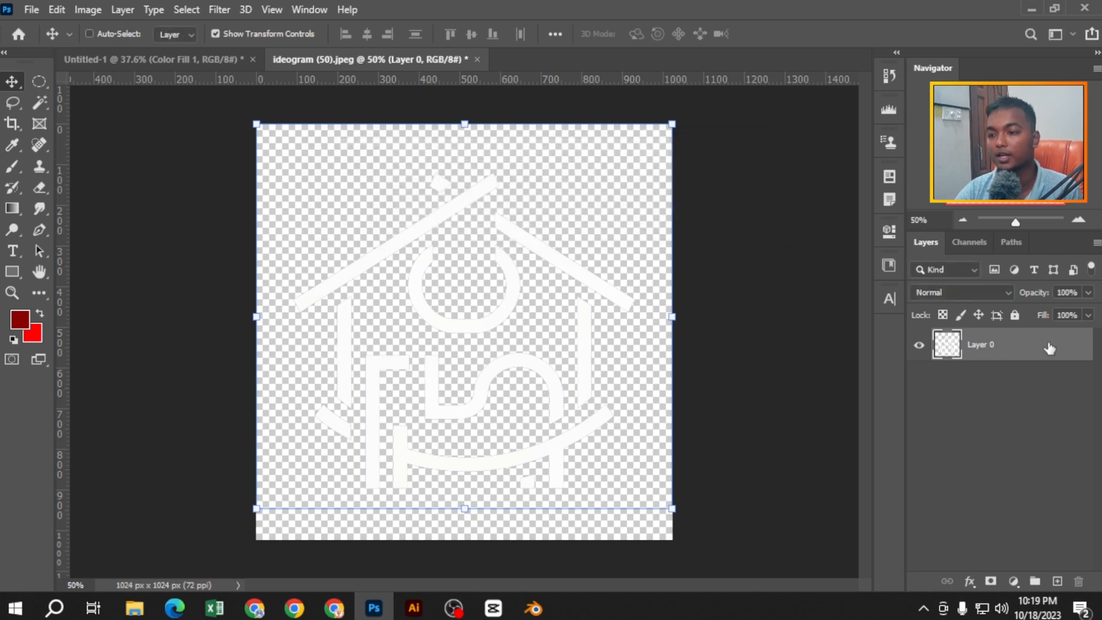
Step: Apply a black (000000) Color Overlay to the white house logo layer
double_click(1049, 348)
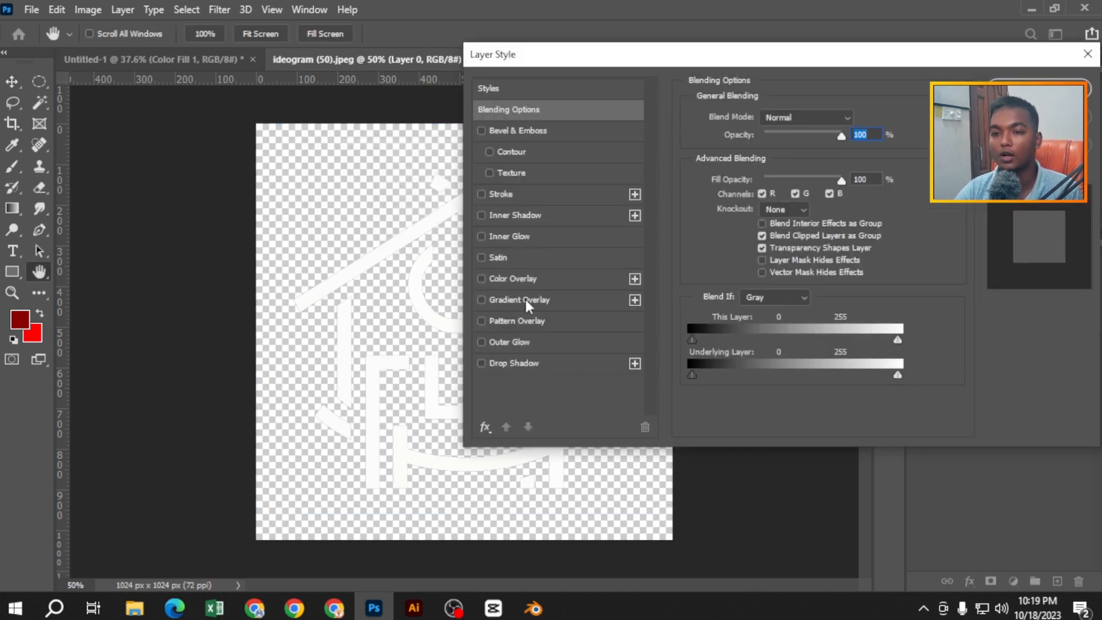
left_click(504, 279)
left_click(857, 119)
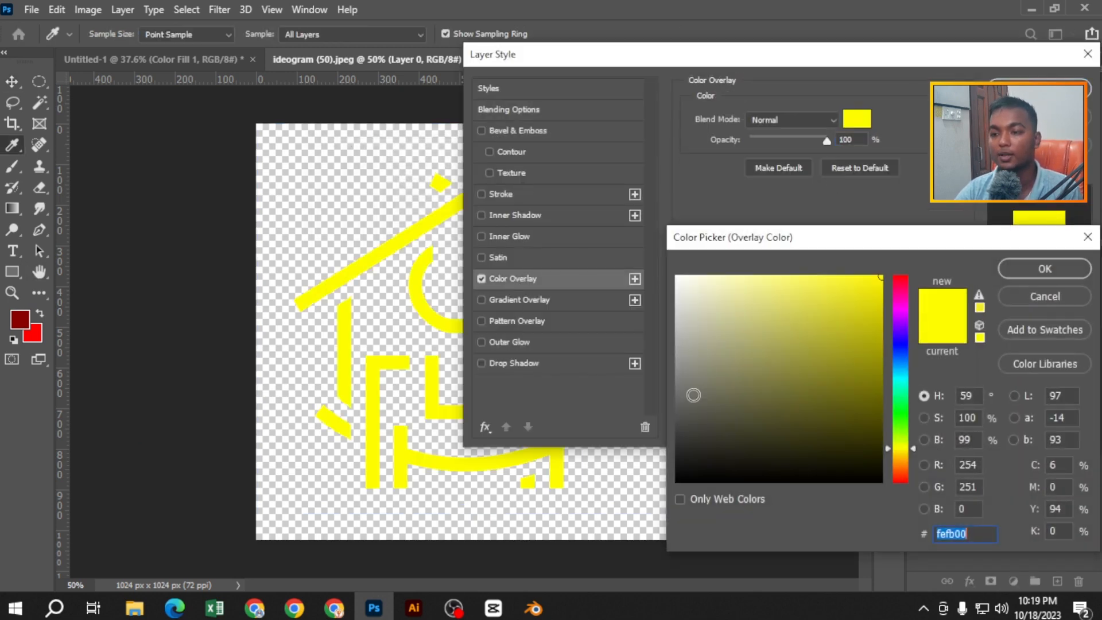
type("000000")
left_click(1045, 267)
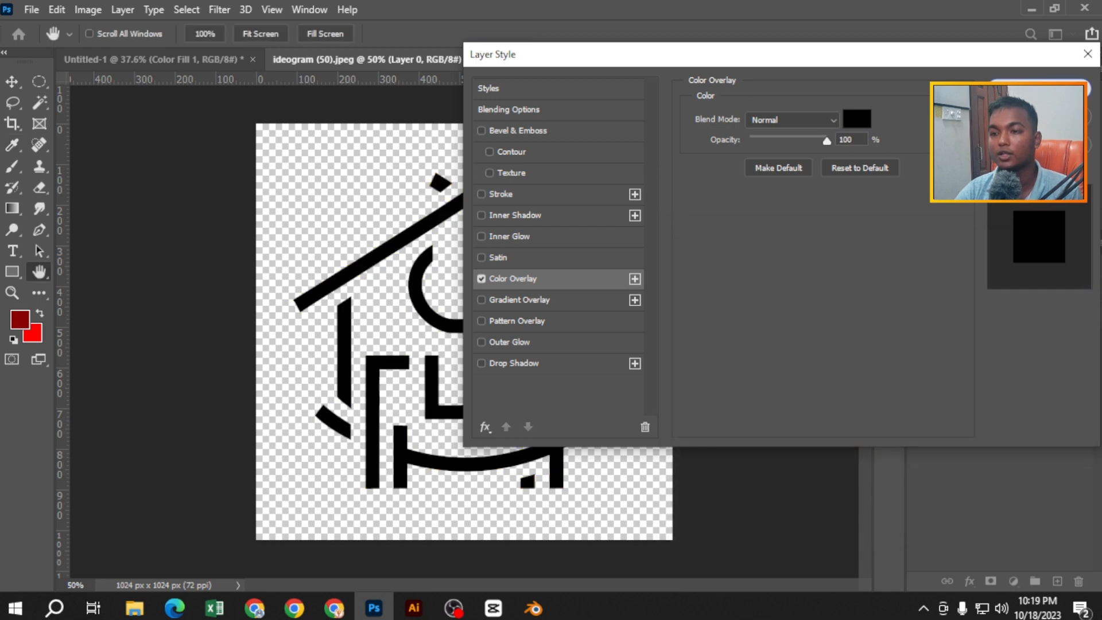
key("Return")
Step: Define a brush preset from the black house logo, keeping the name ideogram (50).jpeg
left_click(57, 9)
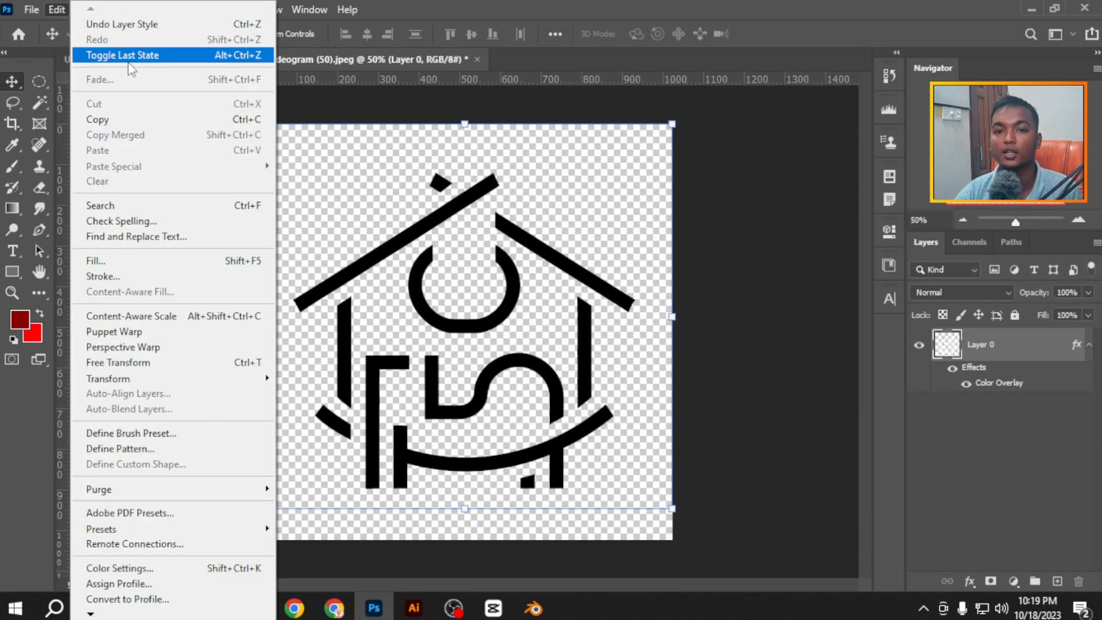
left_click(114, 434)
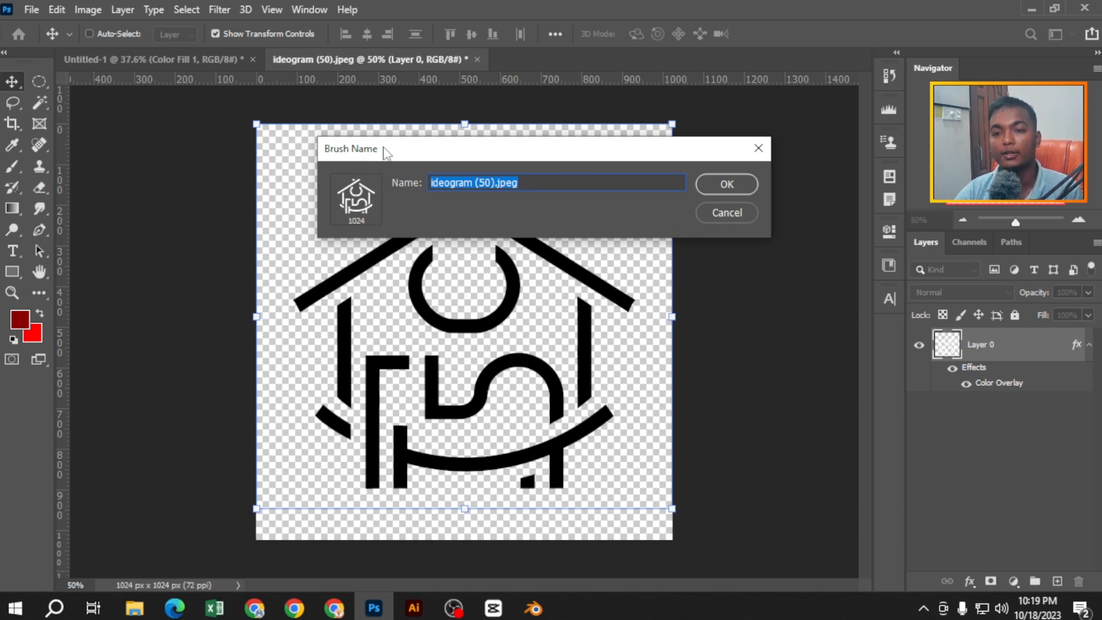
left_click_drag(385, 151, 459, 156)
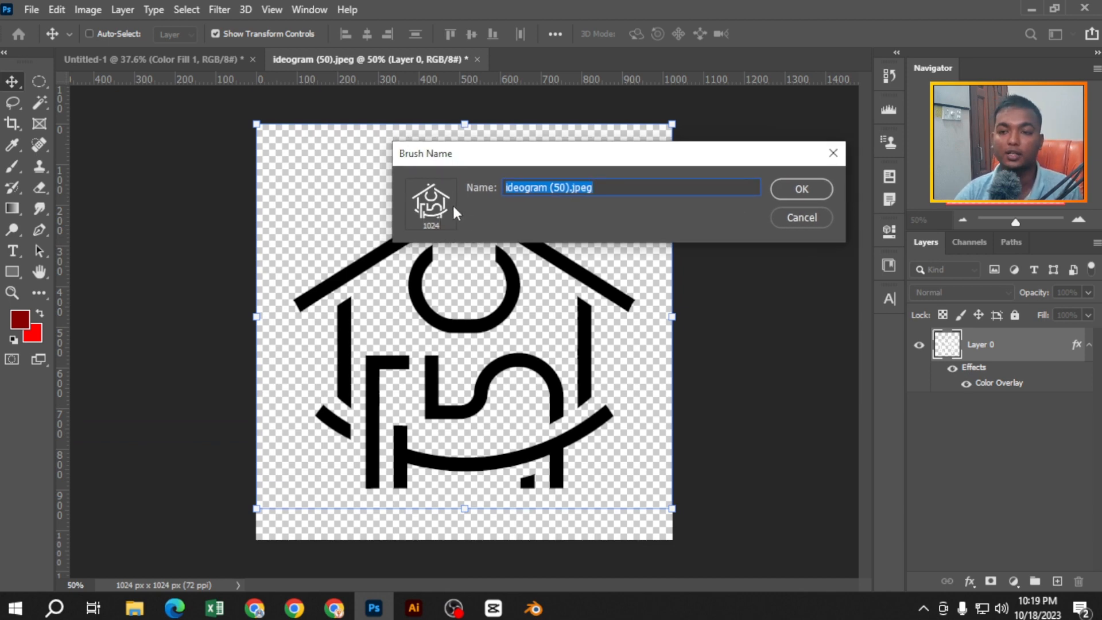
left_click(802, 188)
Step: On a new blank layer in Untitled-1, stamp the logo brush twice in dark red at 500 px near the middle
key("b")
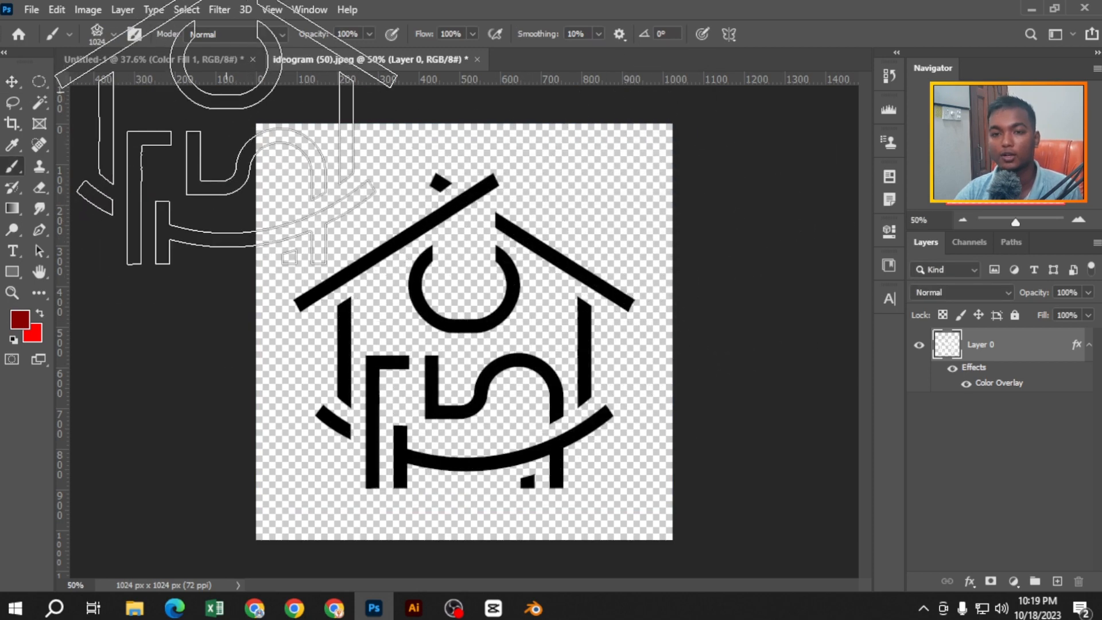
left_click(213, 60)
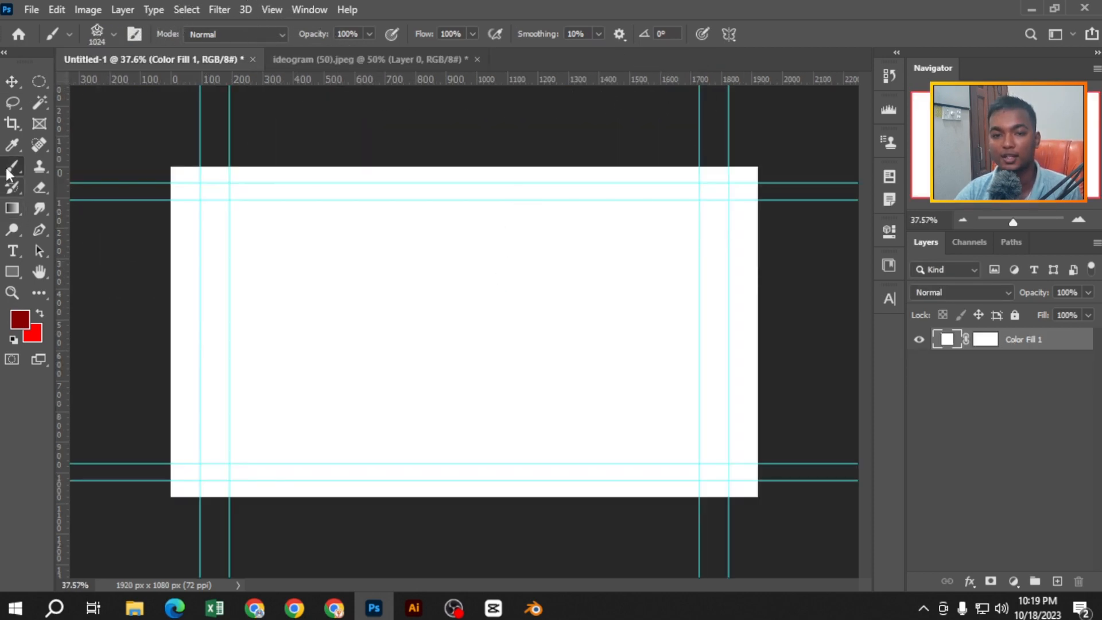
left_click(1058, 582)
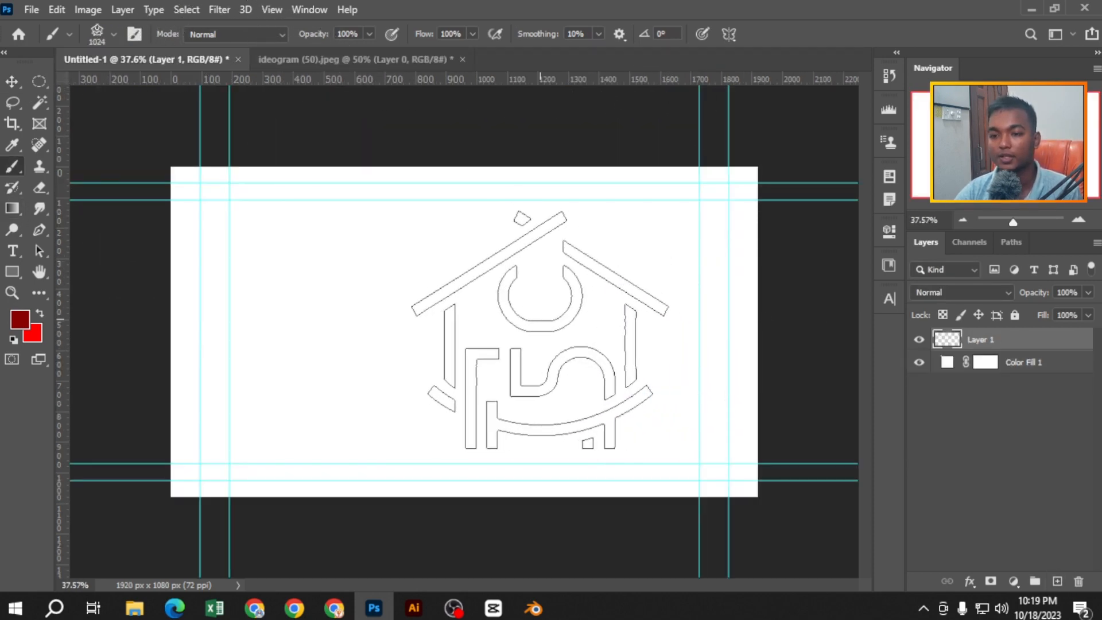
key("[")
key("[")
key("[")
key("[")
key("[")
left_click(565, 302)
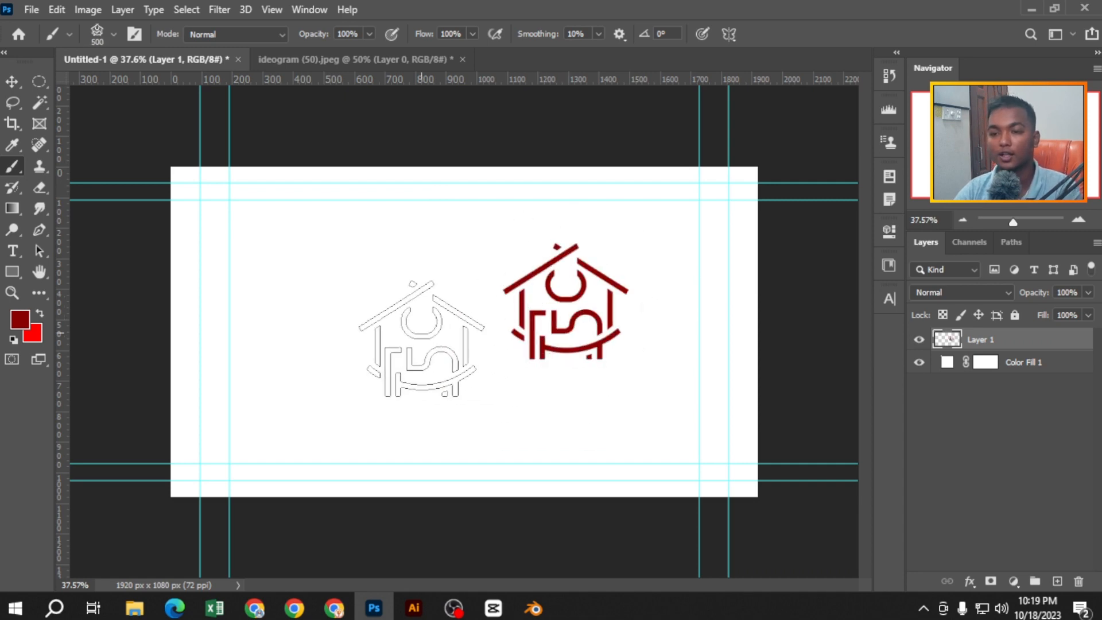
left_click(420, 335)
Step: Stamp four more 500 px logos around the first two, one toward each corner of the Untitled-1 canvas
scroll(301, 275, "up", 5)
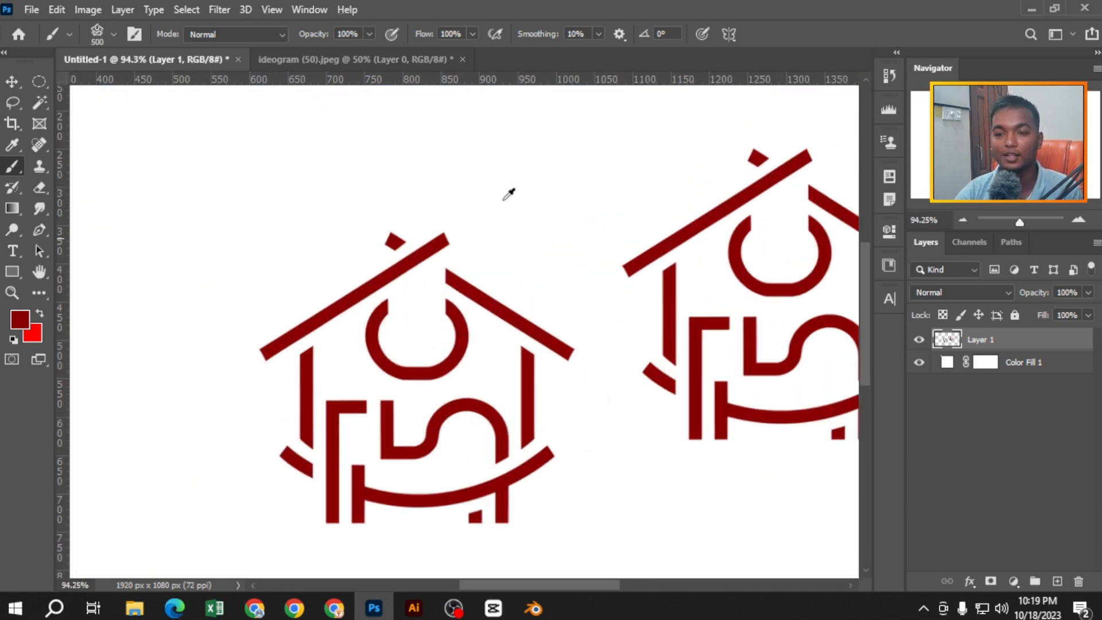
left_click(385, 59)
left_click(172, 59)
scroll(511, 258, "down", 3)
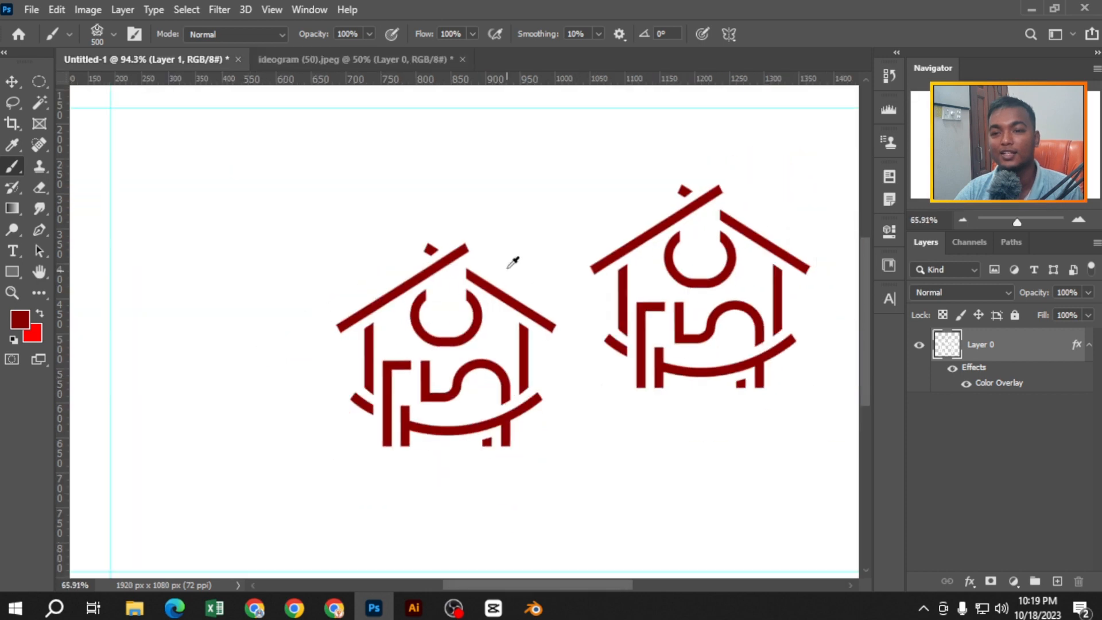
left_click(264, 235)
scroll(649, 229, "down", 2)
left_click(682, 428)
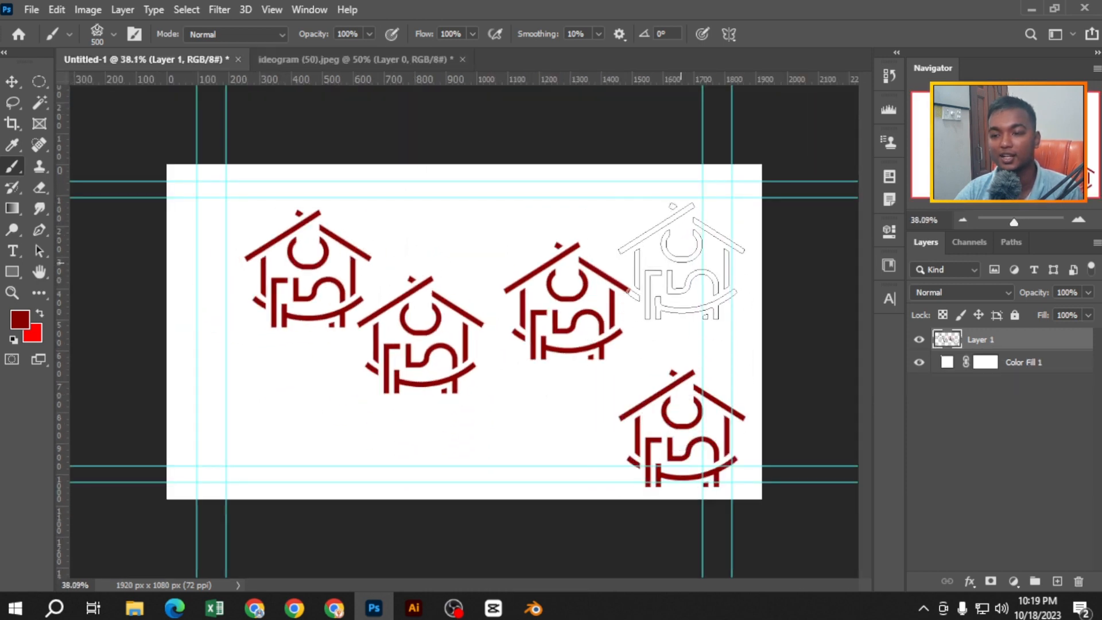
left_click(683, 258)
left_click(301, 408)
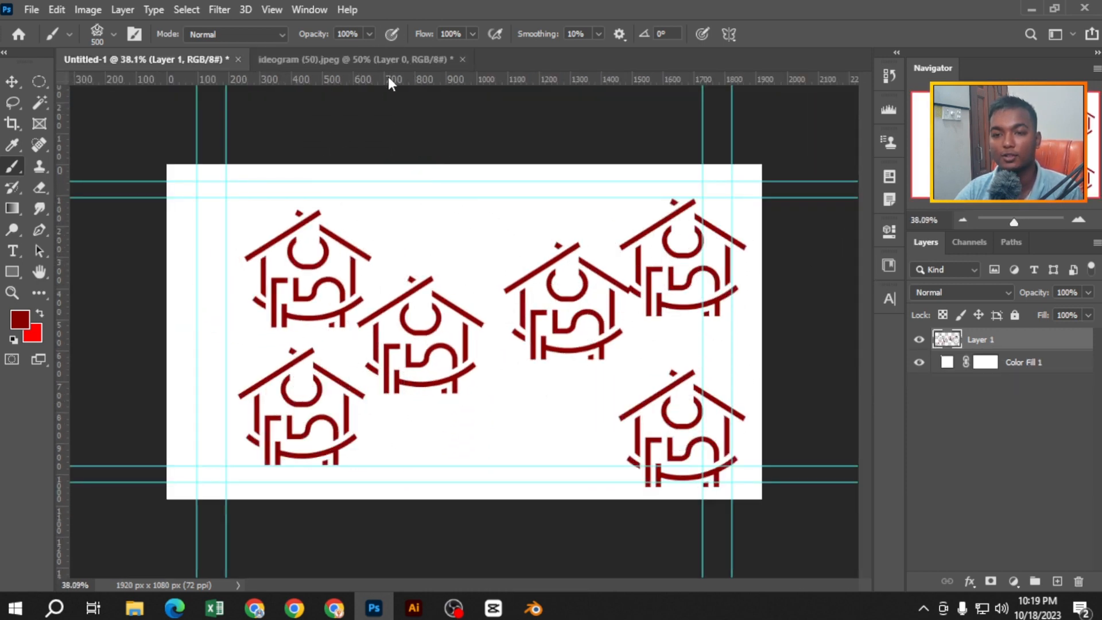
Step: Extend the ideogram (50) canvas with a 16:9 crop to about 1998 x 1124 px, keeping the whole logo inside
left_click(390, 59)
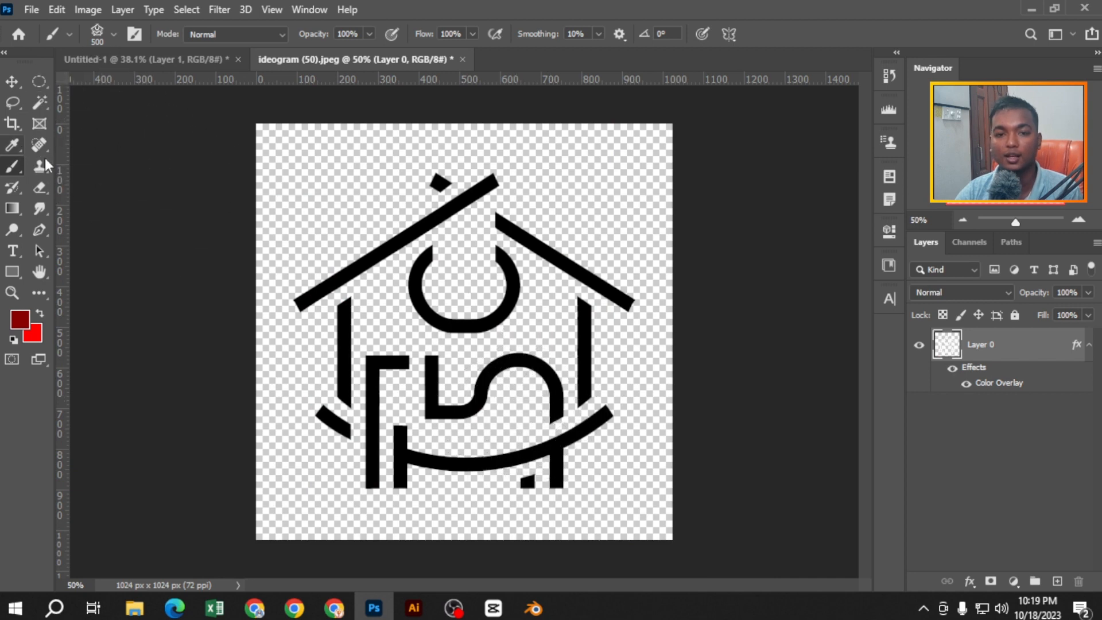
left_click(12, 123)
scroll(575, 368, "down", 2)
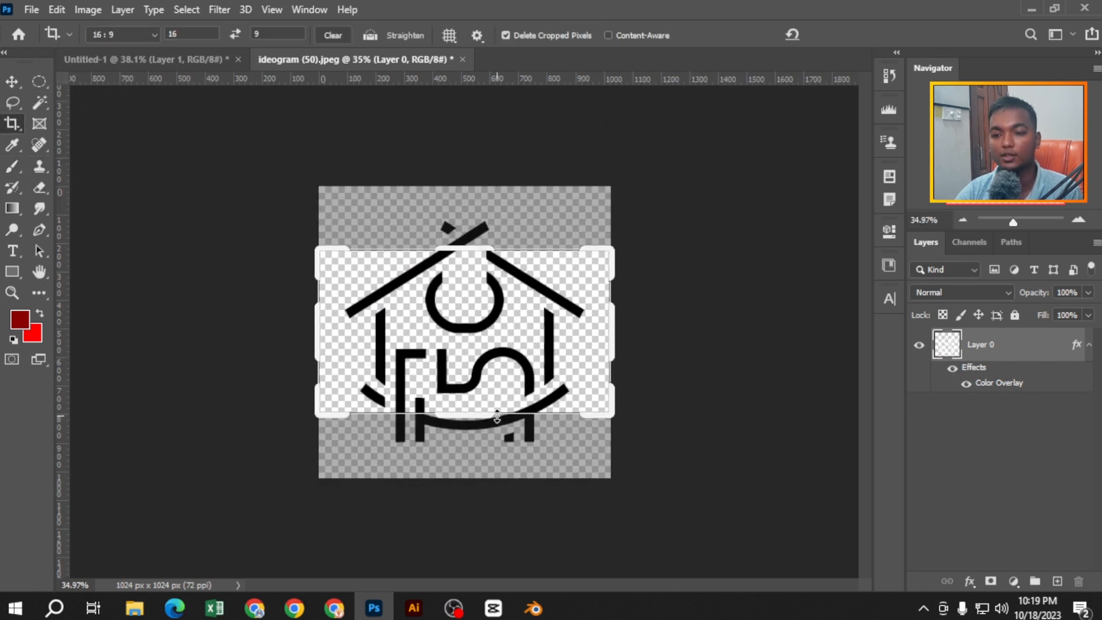
mouse_move(497, 417)
left_mouse_down()
mouse_move(502, 455)
mouse_move(492, 438)
left_mouse_up()
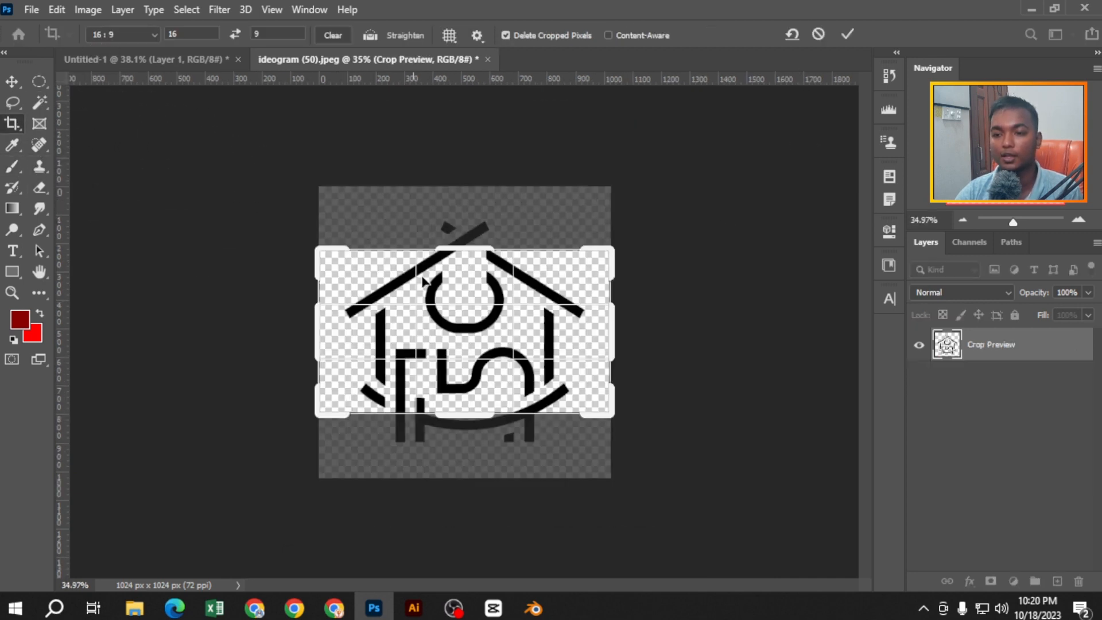
left_click_drag(463, 247, 467, 168)
left_click_drag(494, 399, 497, 307)
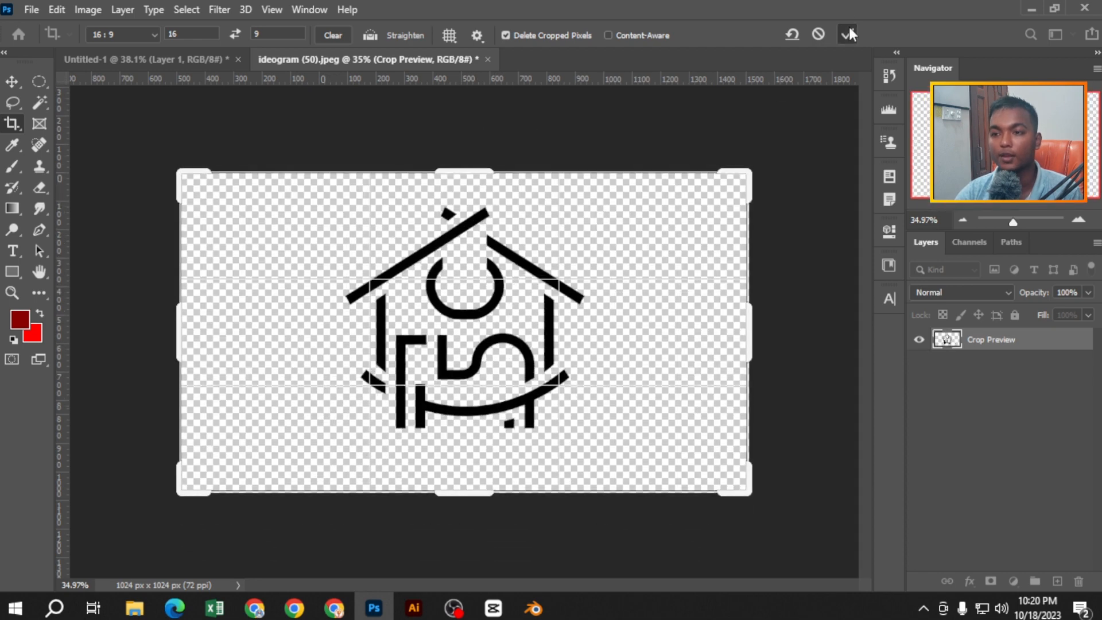
left_click(849, 35)
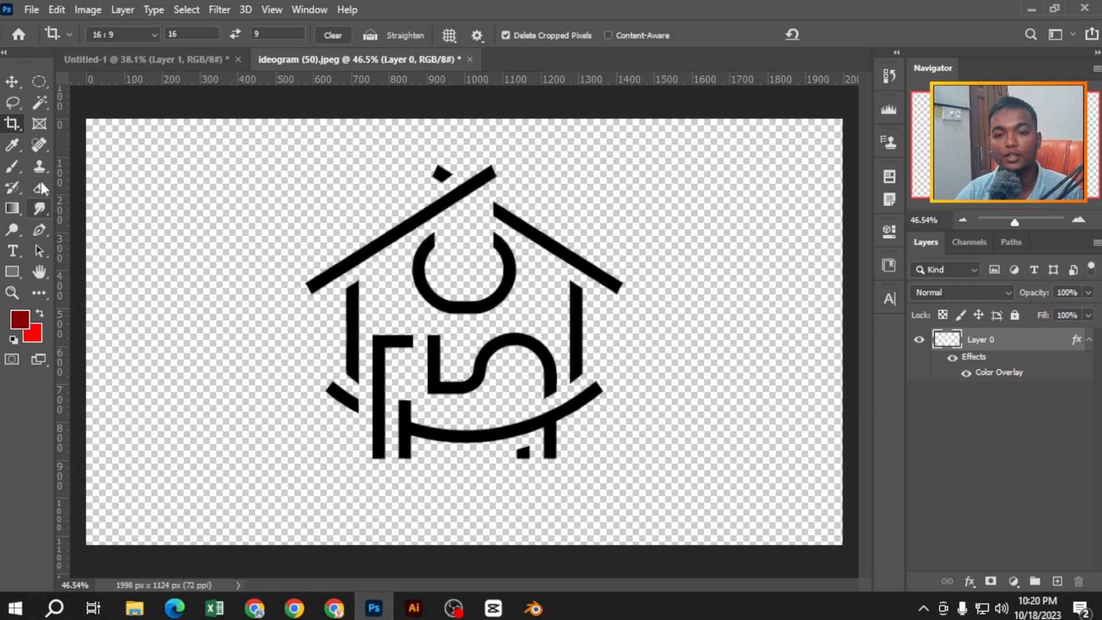
Step: Add the text "KUREGHAR BRAND" below the house logo in black 100 pt Arial Narrow Italic
left_click(12, 251)
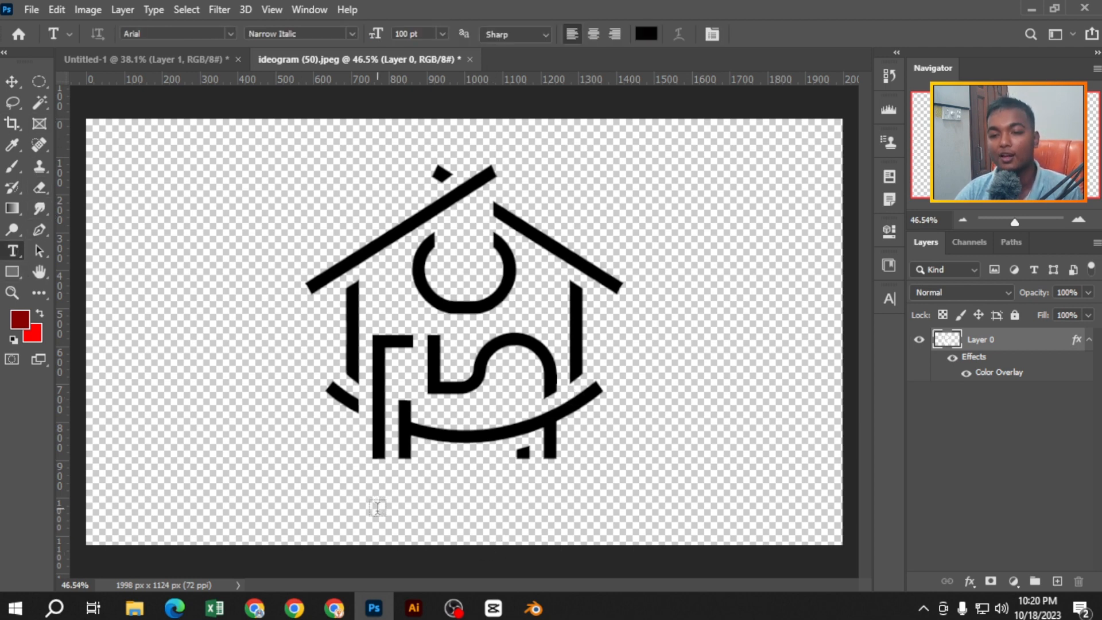
left_click(412, 523)
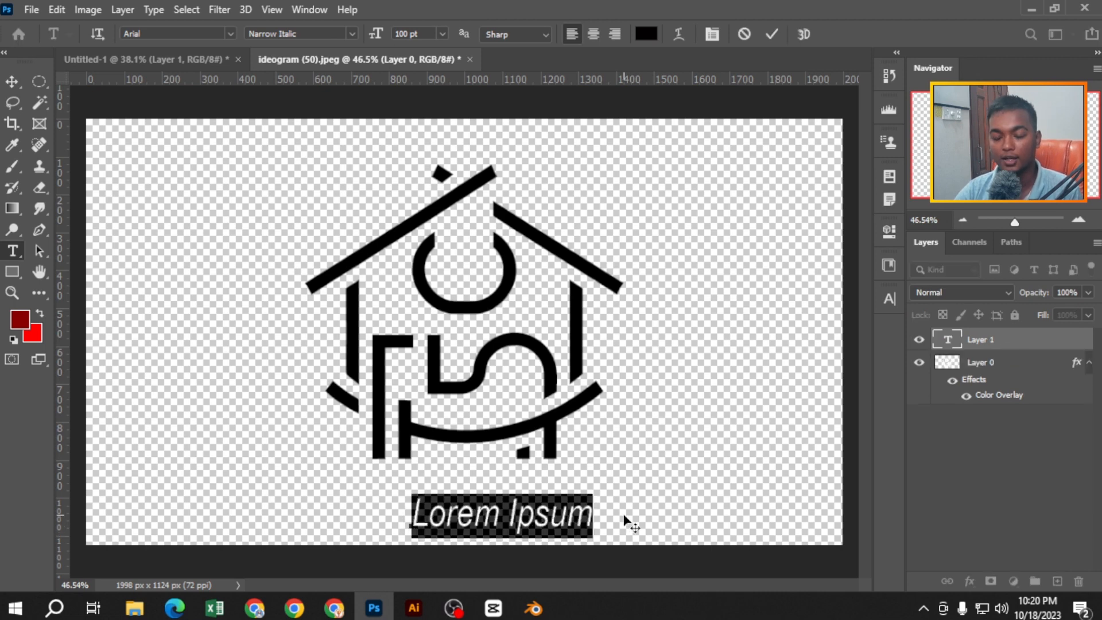
type("KUR ")
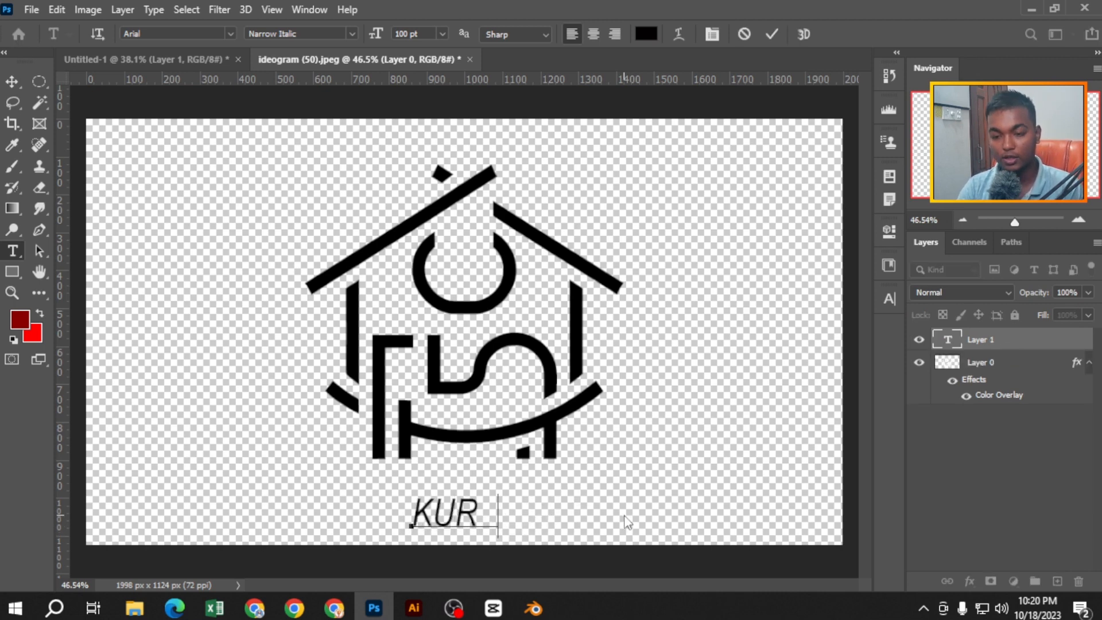
type("GHAR BRAND")
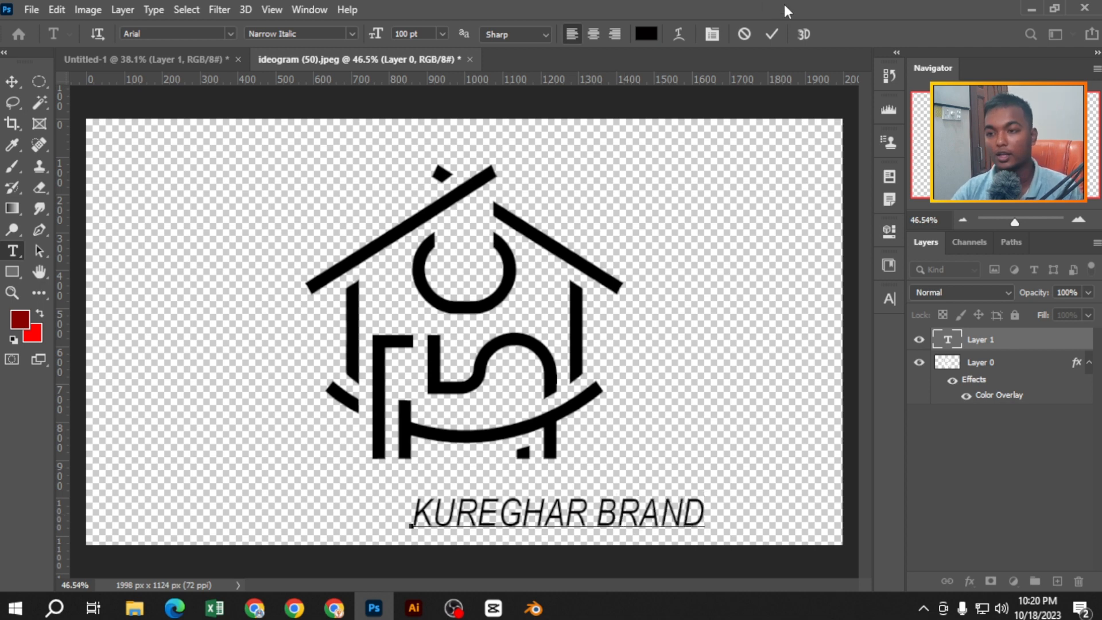
left_click(771, 34)
left_click(12, 81)
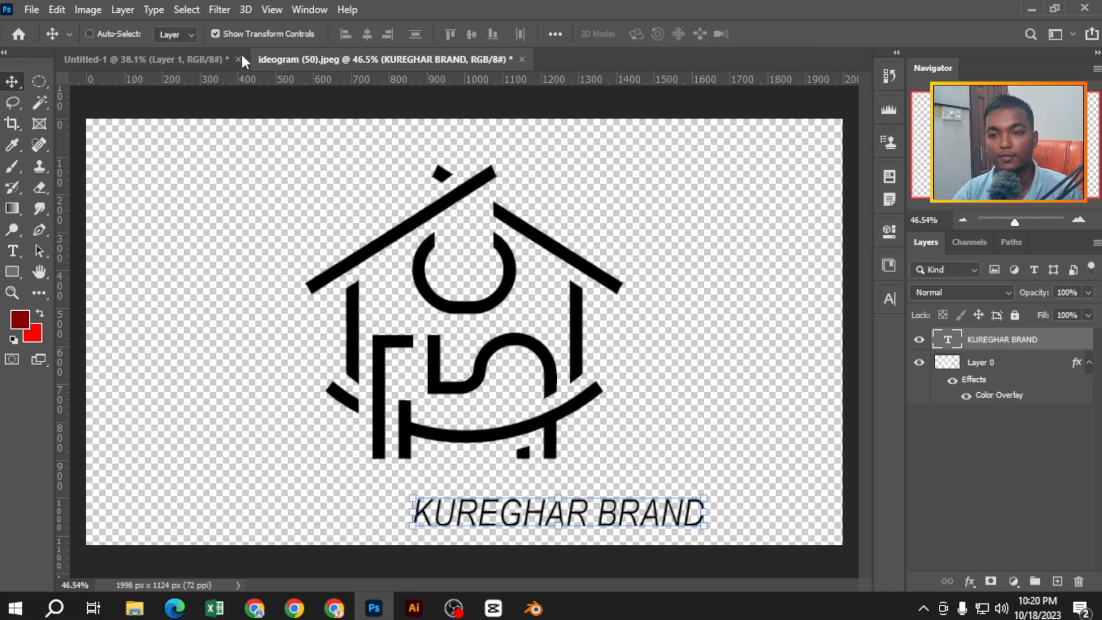
Step: Change the font of the KUREGHAR BRAND text to Impact
left_click(888, 301)
left_click(793, 322)
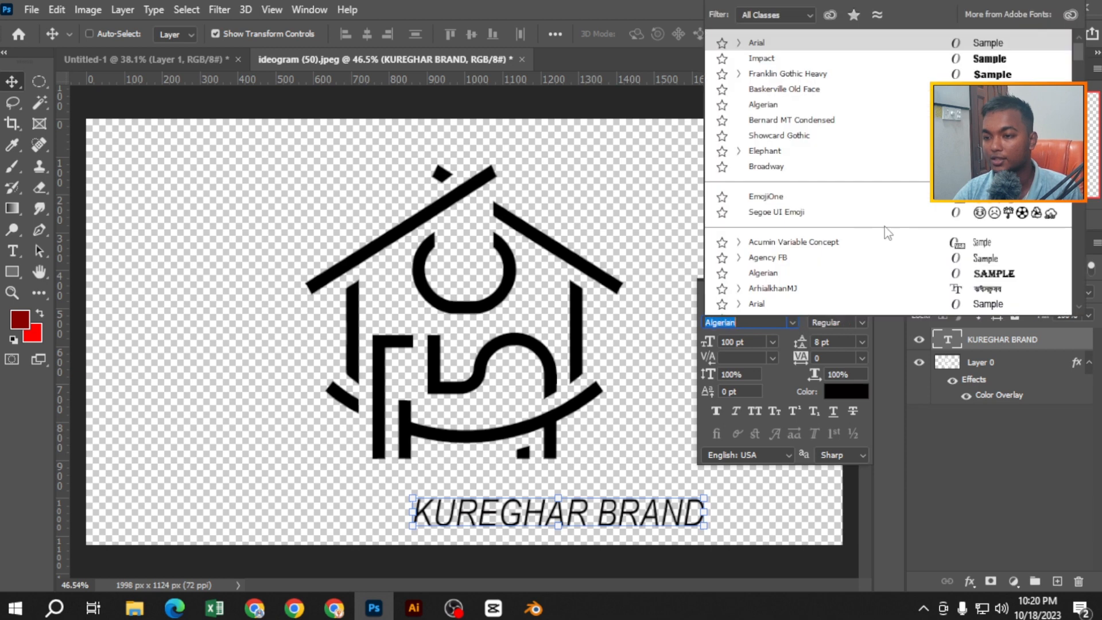
left_click(994, 63)
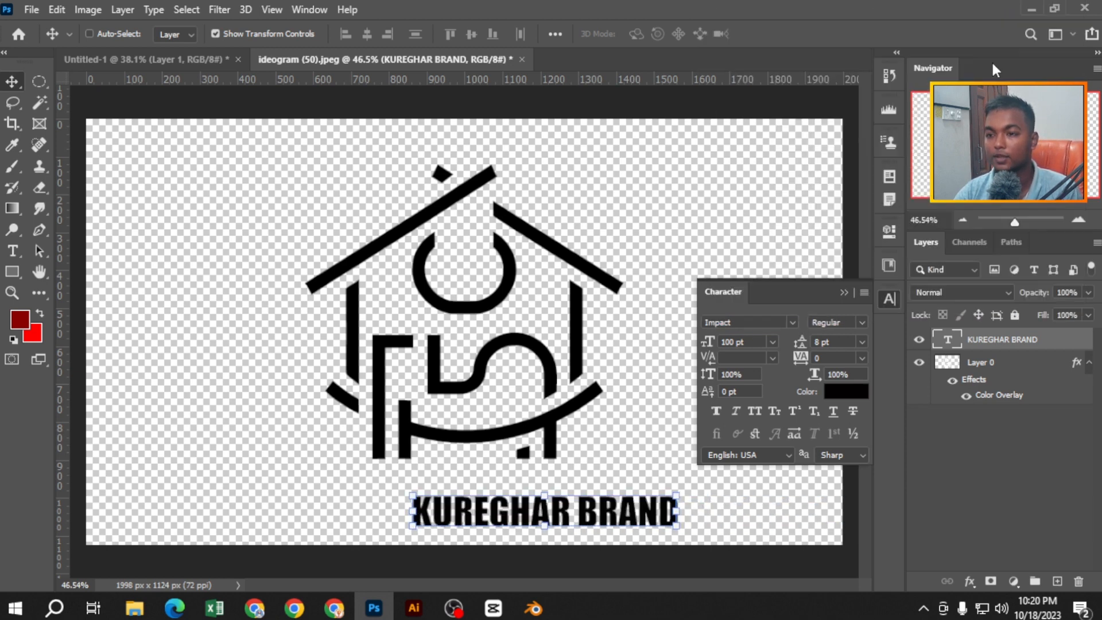
Step: Scale the KUREGHAR BRAND text up to about 140 pt with Free Transform
key("ctrl+t")
left_click_drag(676, 501, 588, 504)
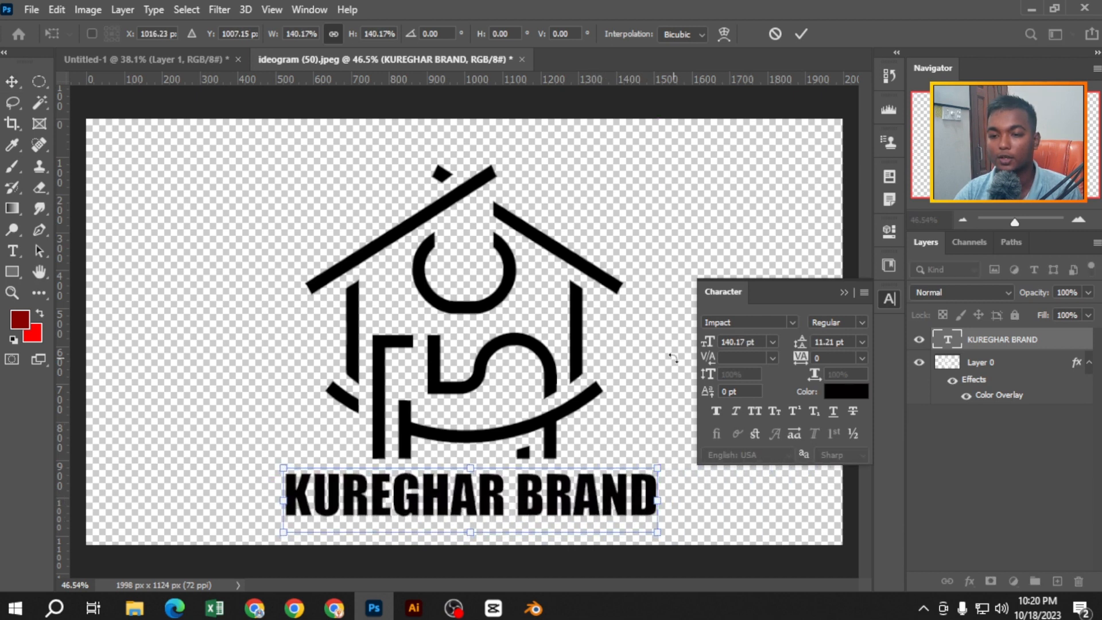
left_click(845, 293)
key("Return")
mouse_move(572, 410)
left_mouse_down()
mouse_move(457, 318)
mouse_move(581, 414)
left_mouse_up()
left_click(775, 34)
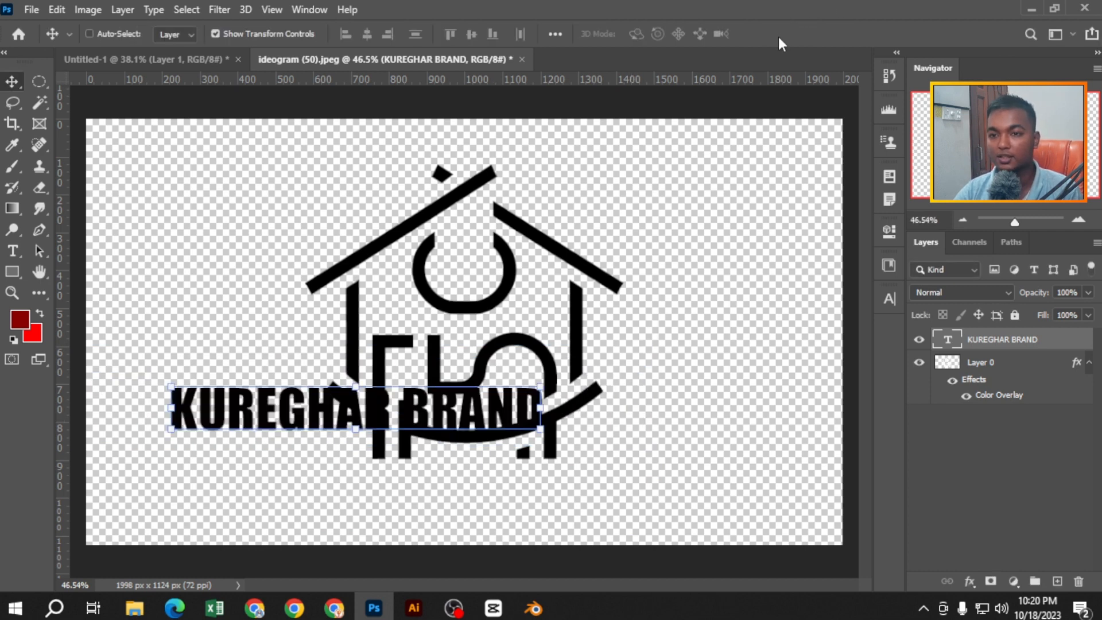
Step: Place the enlarged KUREGHAR BRAND text just below the house and align it with the logo layer on their horizontal centers
left_click_drag(409, 424, 508, 507)
left_click(988, 370, "shift")
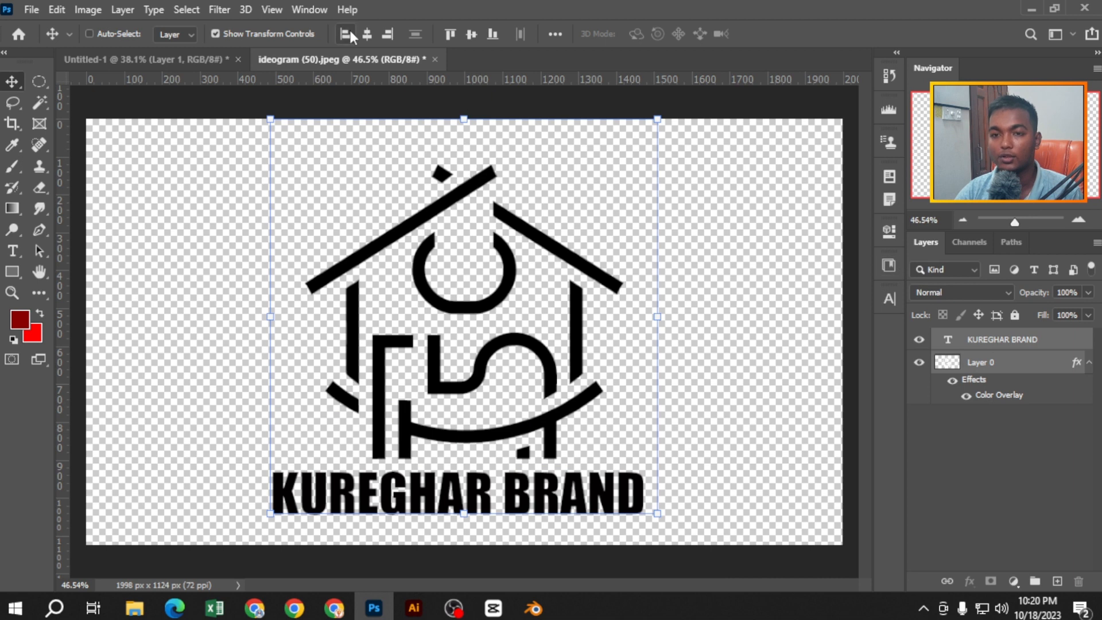
left_click(366, 34)
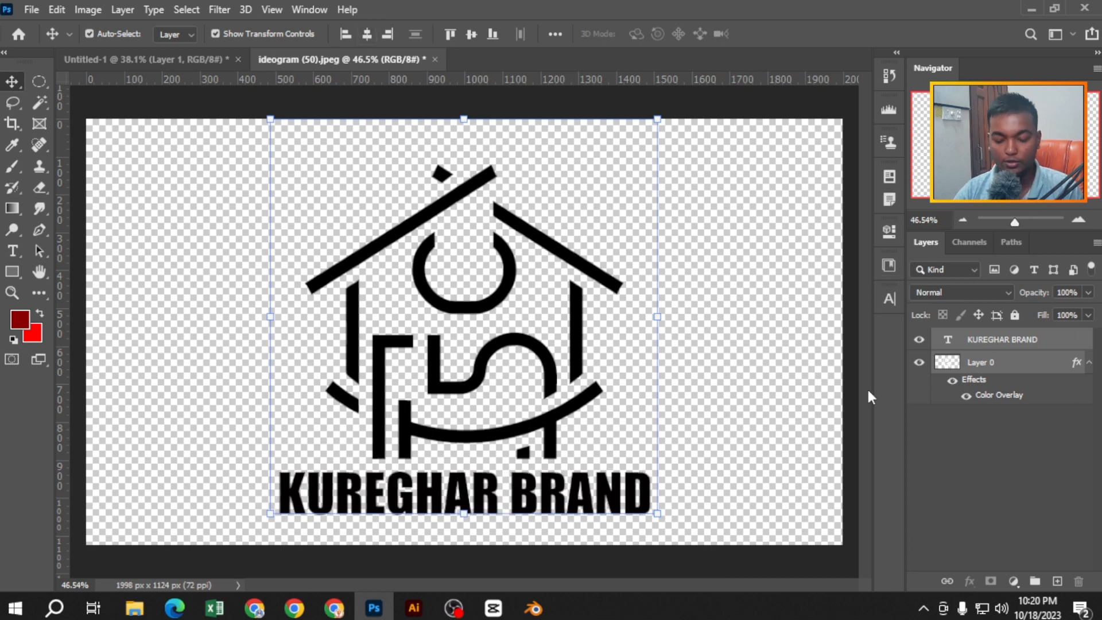
Step: Merge the logo and text layers and define the combined artwork as a brush preset named ideogram (50).jpeg
key("ctrl+e")
left_click_drag(464, 322, 465, 303)
left_click(59, 11)
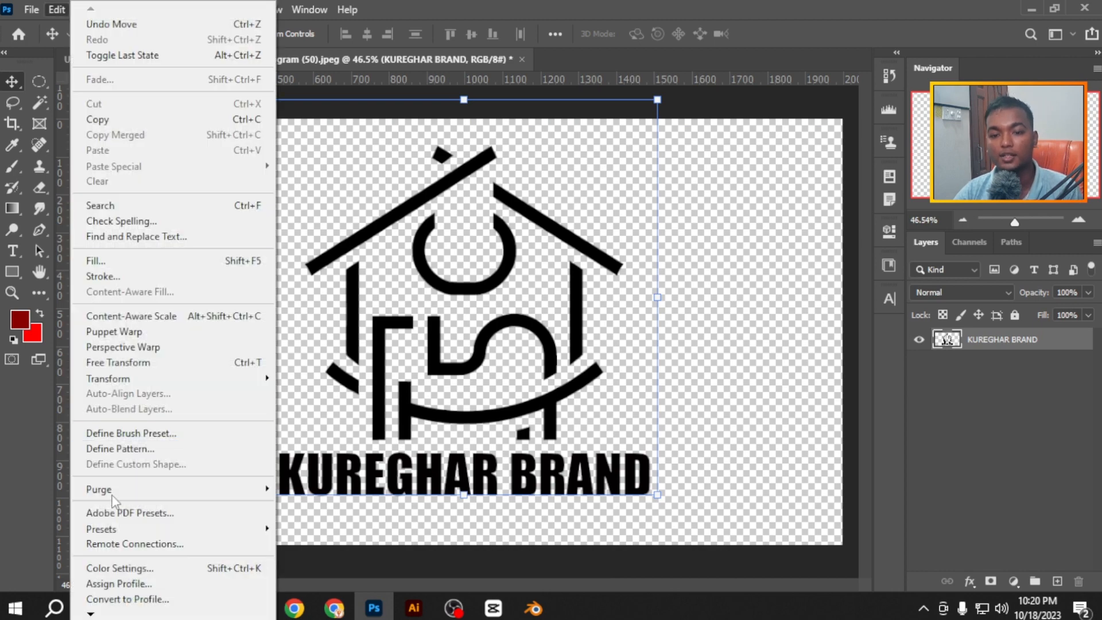
left_click(146, 439)
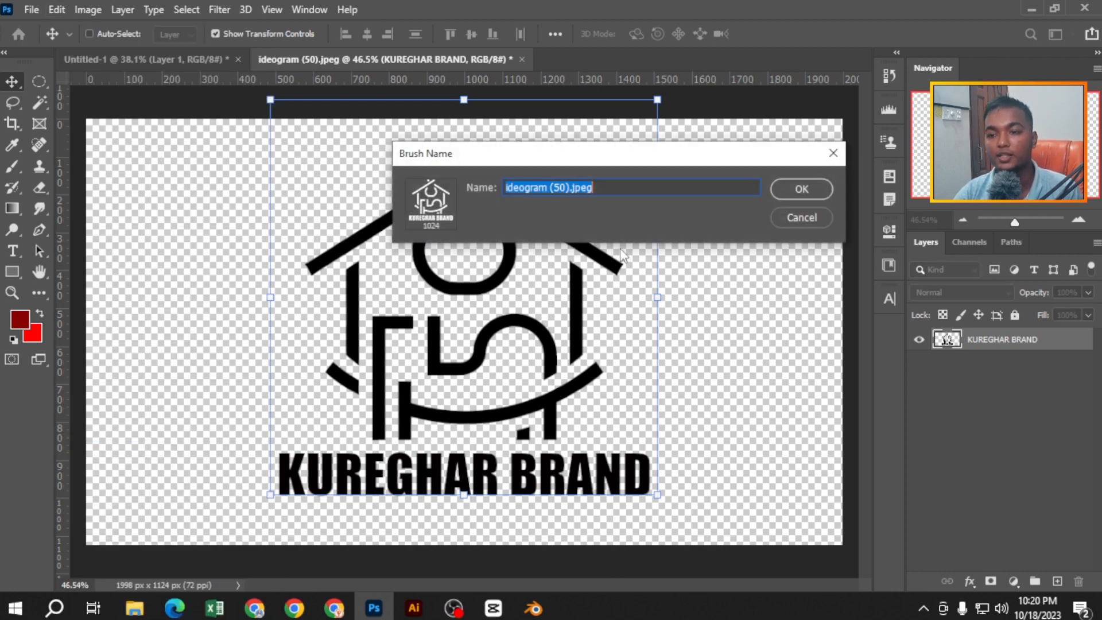
left_click(799, 190)
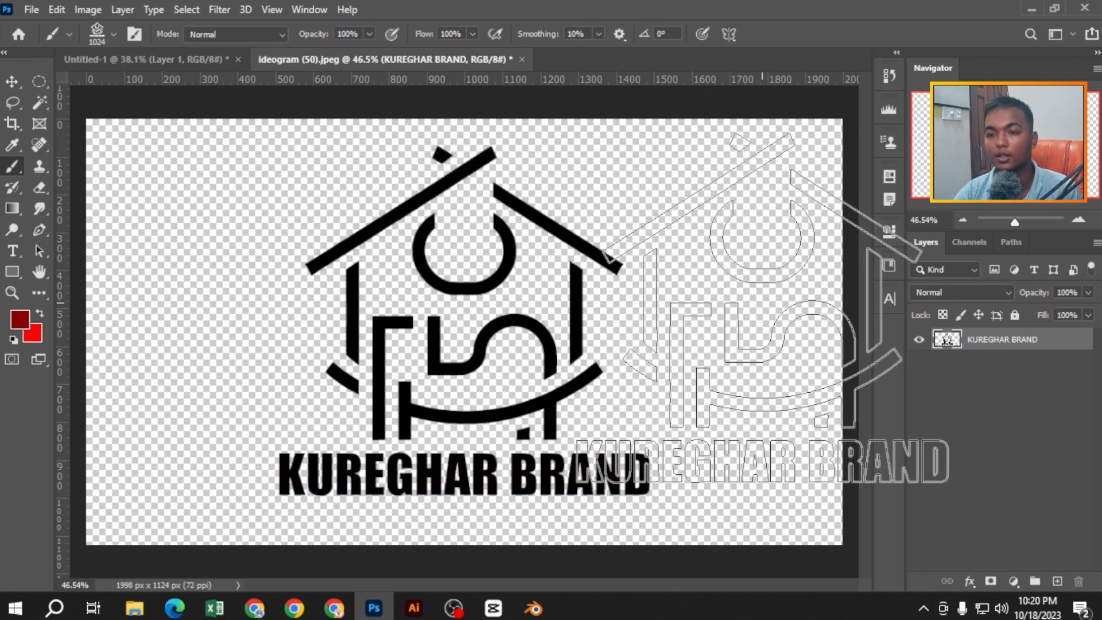
Step: In Untitled-1, replace the layer of stamped house logos with a new blank layer above Color Fill 1
left_click(201, 56)
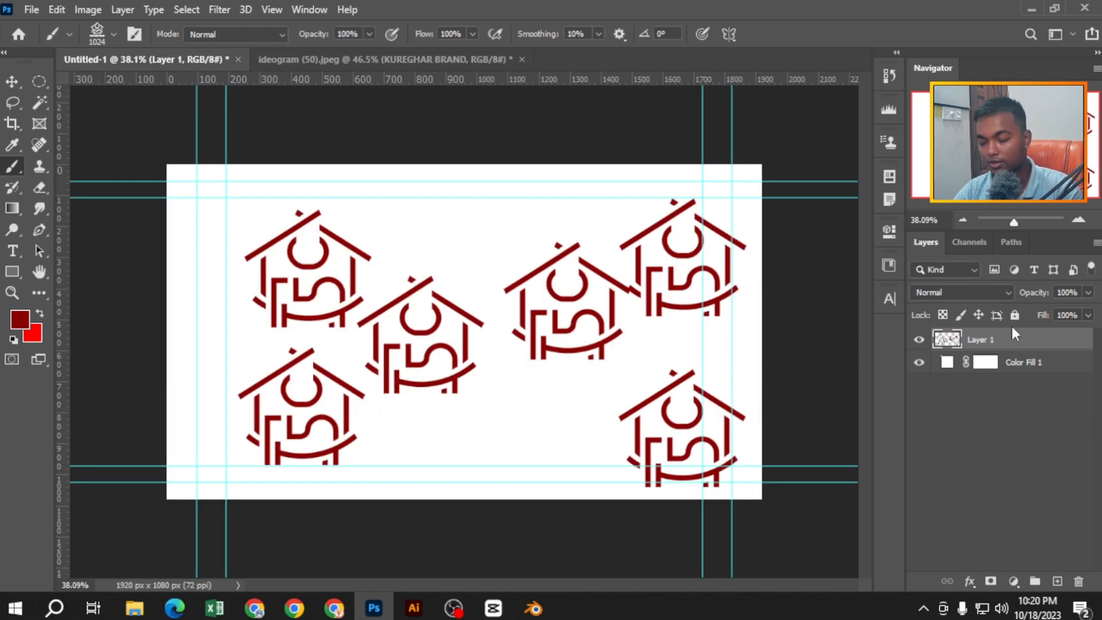
left_click(1016, 362)
left_click(1057, 581)
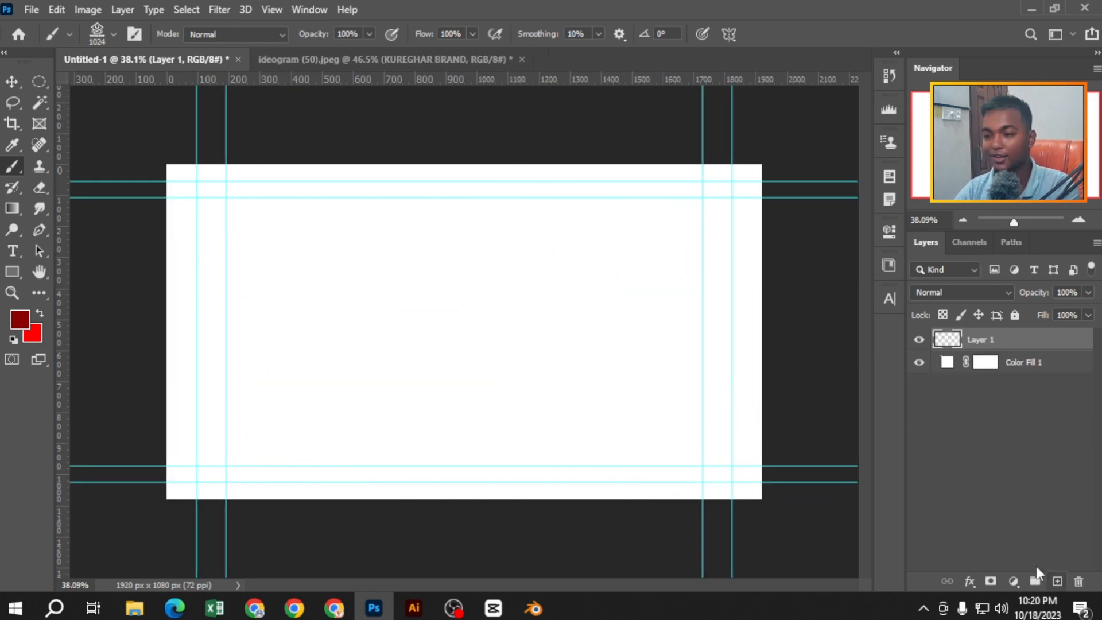
Step: Stamp the house logo with brand text once at 700 px in dark red in the middle of the canvas
key("bracketleft")
key("bracketleft")
key("bracketleft")
key("bracketleft")
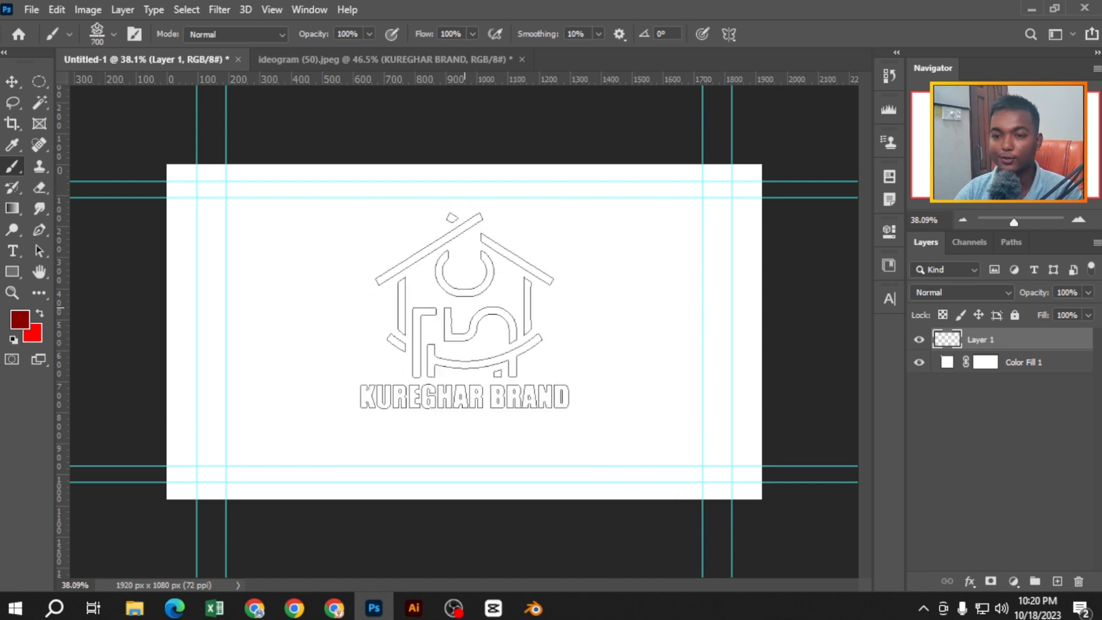
left_click(465, 313)
Step: Stamp a 250 px brand logo as a small watermark near the canvas's upper-right corner, along the margin guides
key("bracketleft")
key("bracketleft")
key("bracketleft")
key("bracketleft")
key("bracketleft")
key("bracketleft")
key("bracketleft")
key("bracketleft")
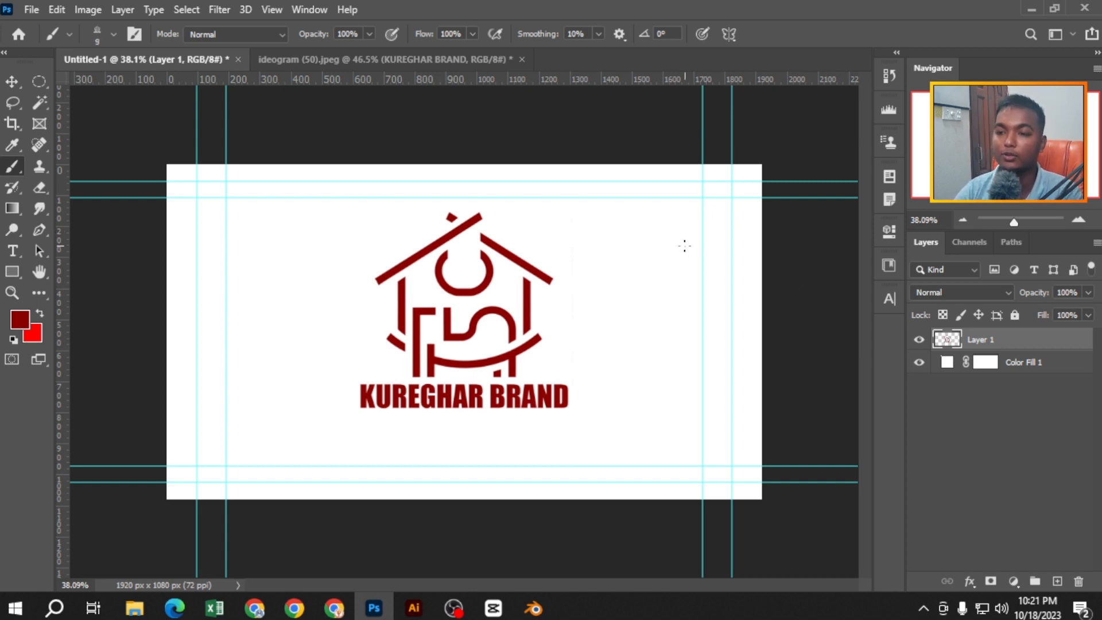
key("bracketright")
key("bracketright")
key("bracketright")
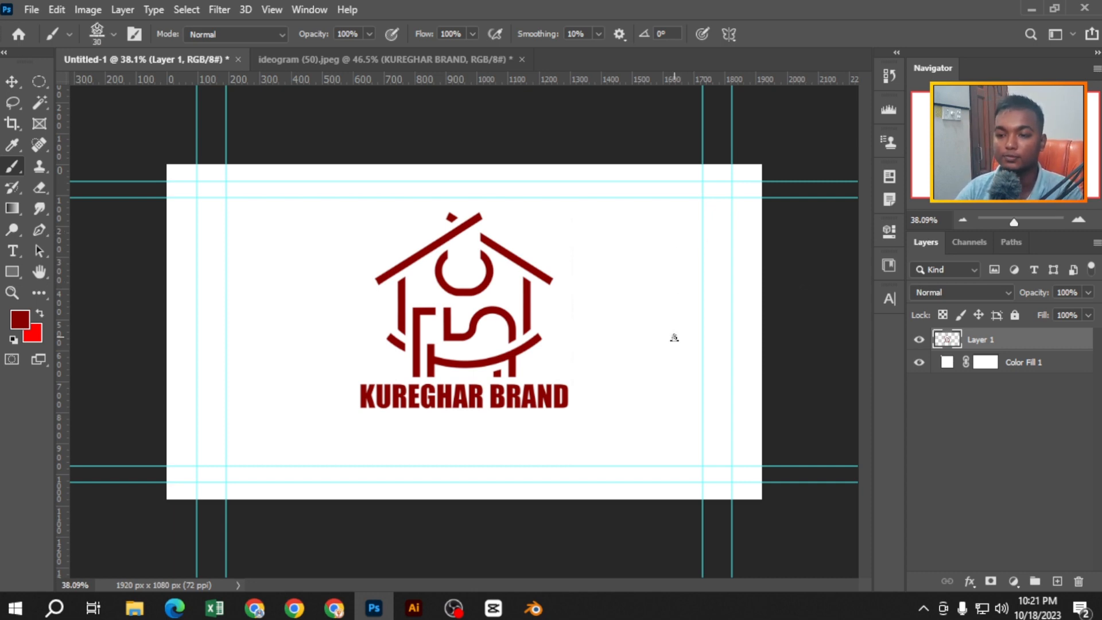
key("bracketright")
key("bracketright")
key("bracketright")
key("bracketright")
key("bracketright")
key("bracketright")
key("bracketright")
key("bracketright")
key("bracketright")
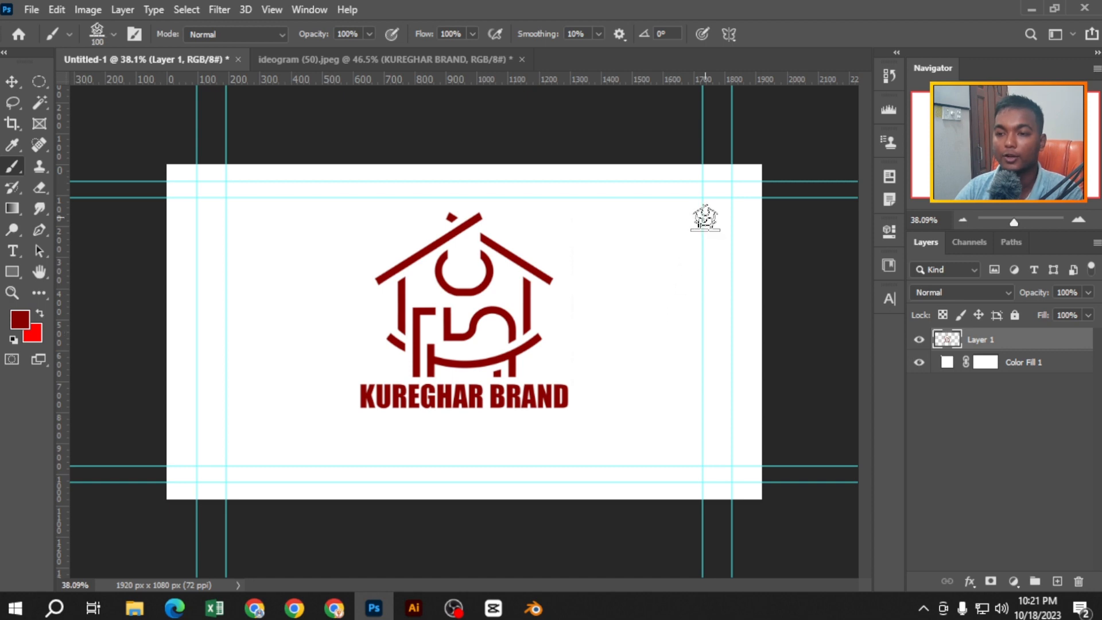
key("bracketright")
key("bracketright")
key("bracketright")
key("bracketright")
key("bracketright")
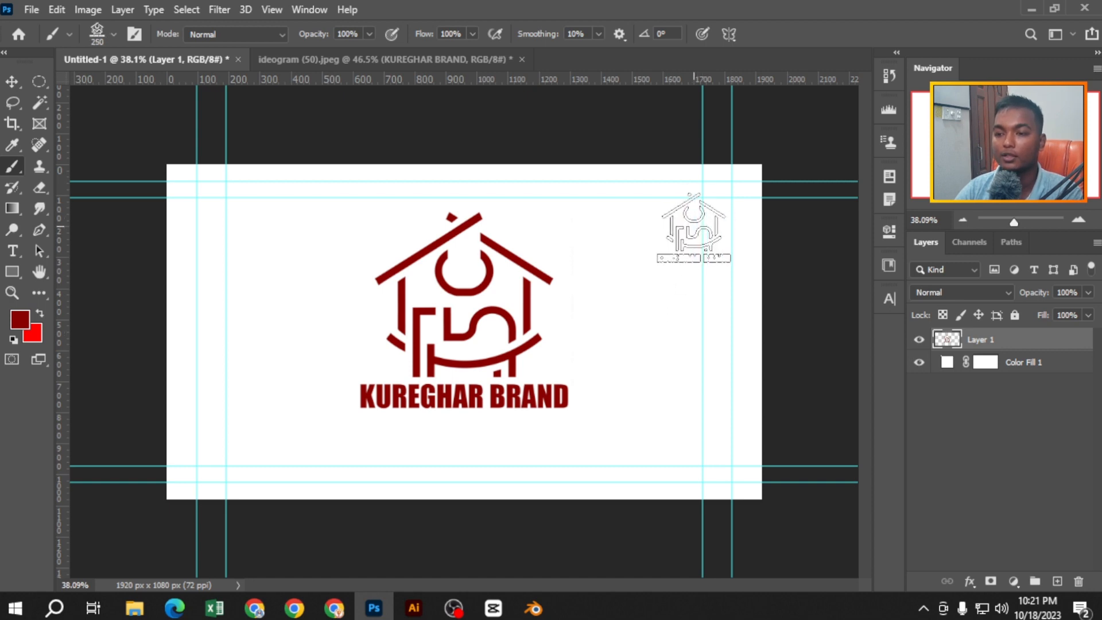
left_click(694, 228)
Step: Stamp another 250 px brand logo at the canvas's lower-left corner, fitted against the outer margin guides
scroll(565, 313, "up", 5)
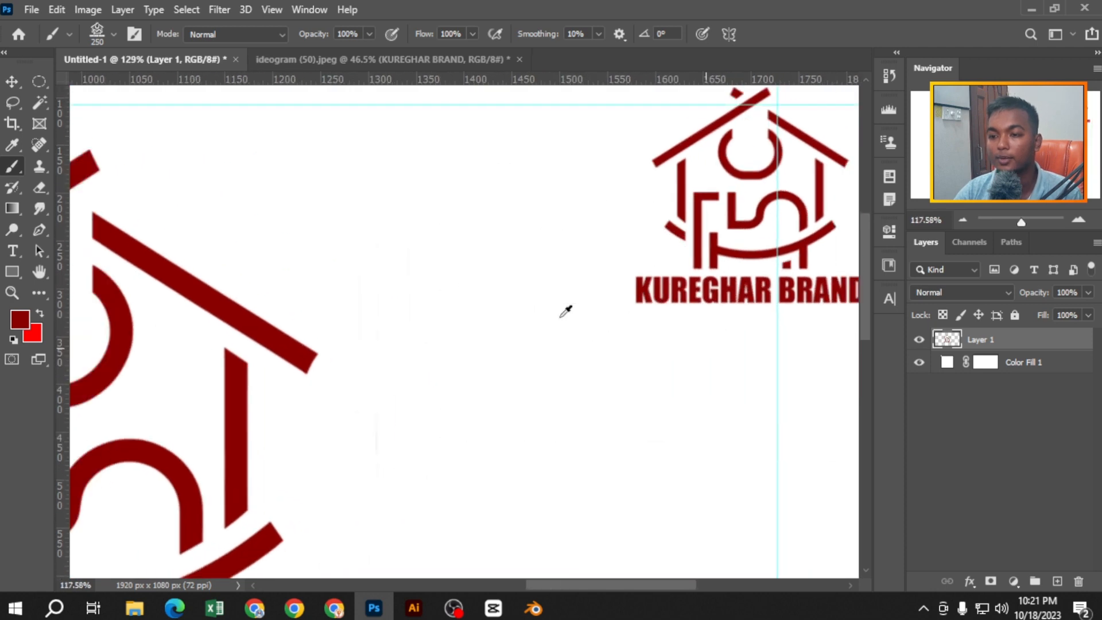
scroll(565, 313, "down", 6)
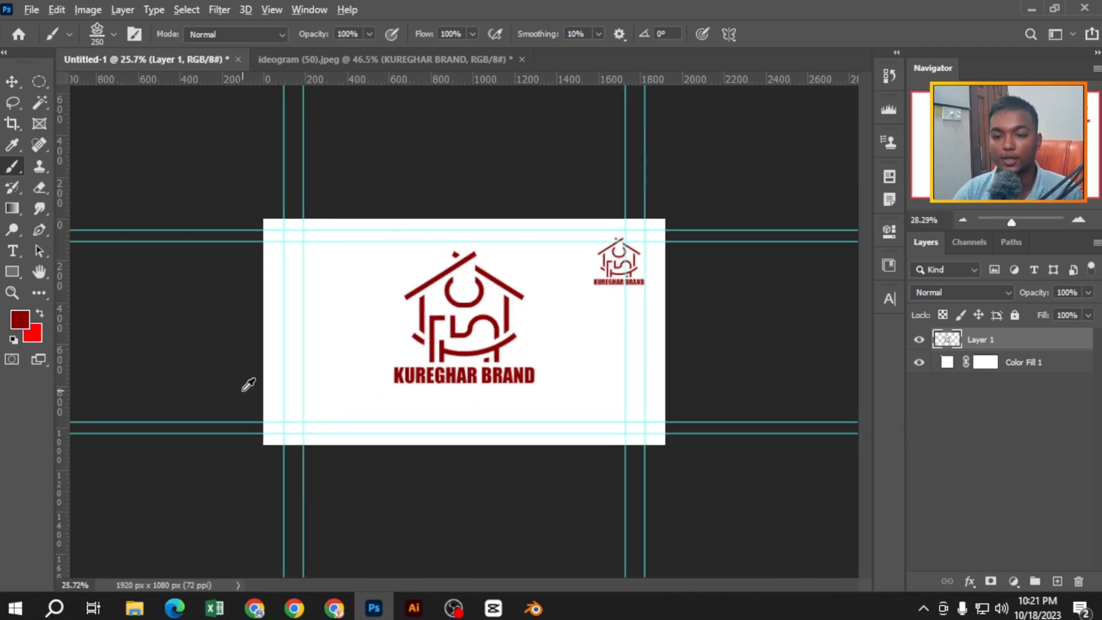
scroll(246, 388, "up", 4)
scroll(344, 425, "down", 2)
scroll(423, 388, "up", 4)
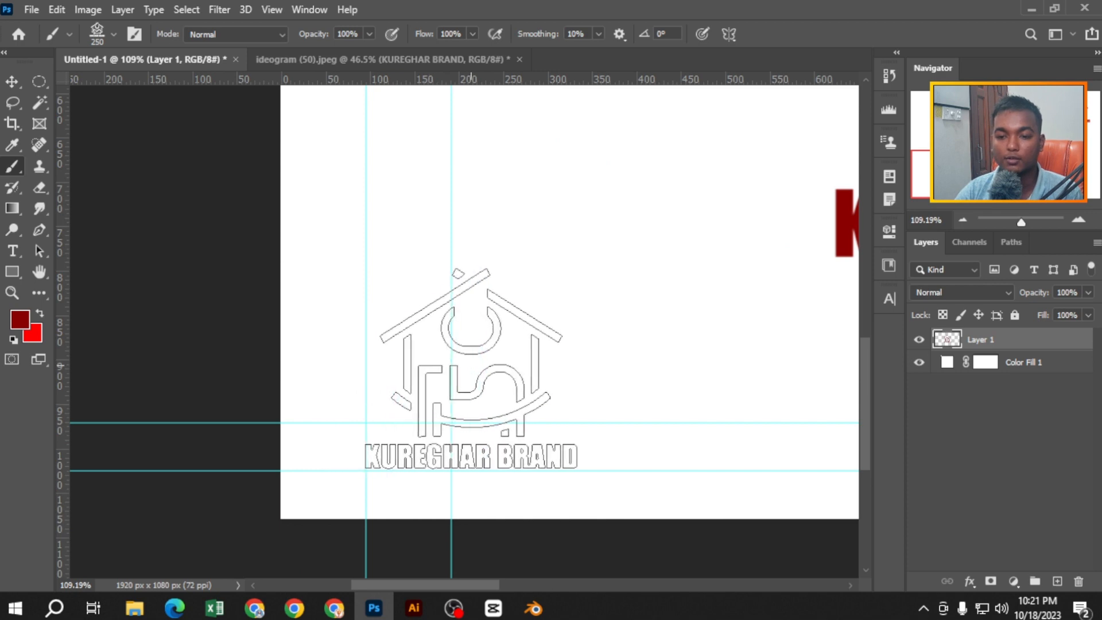
left_click(471, 368)
Step: Shift the layer with the three stamped brand logos slightly upward using the Move tool
scroll(234, 234, "down", 3)
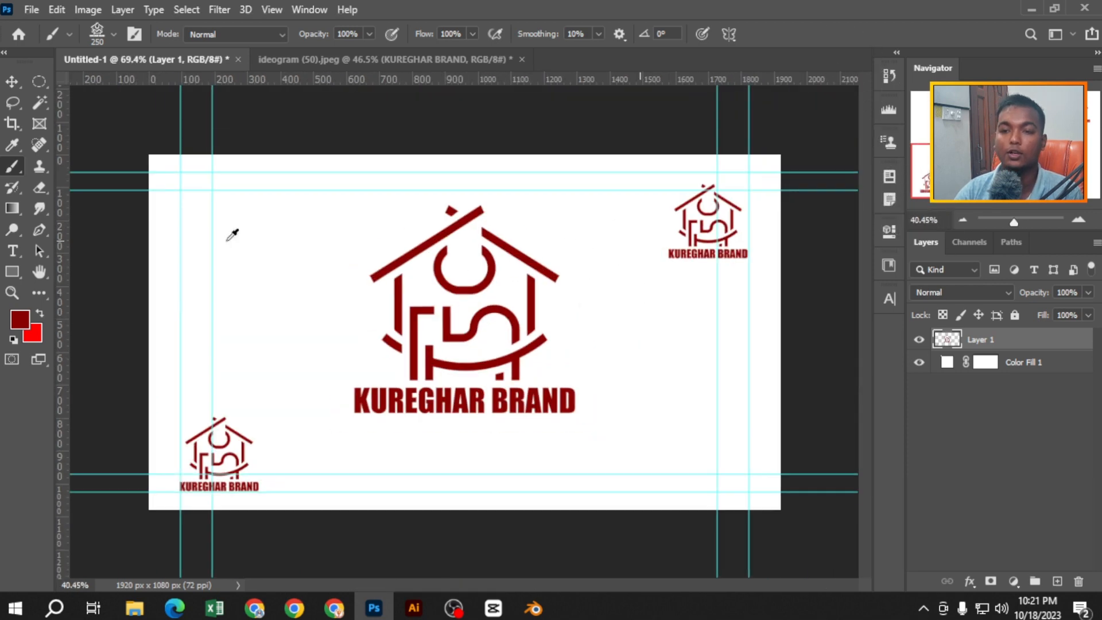
left_click(12, 81)
mouse_move(513, 307)
left_mouse_down()
mouse_move(537, 305)
mouse_move(514, 303)
left_mouse_up()
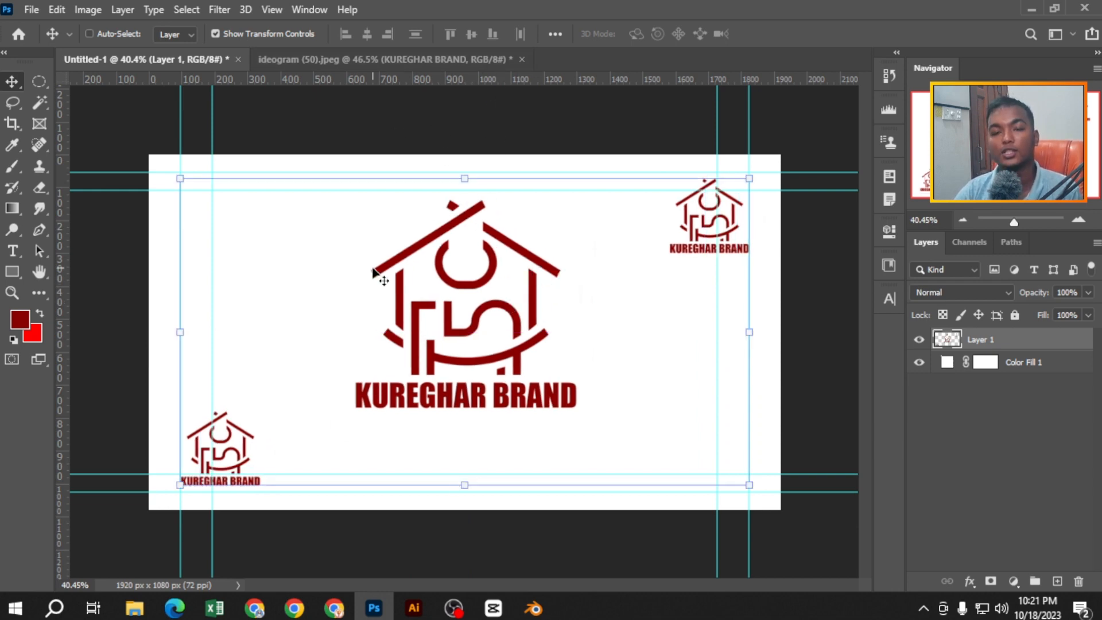